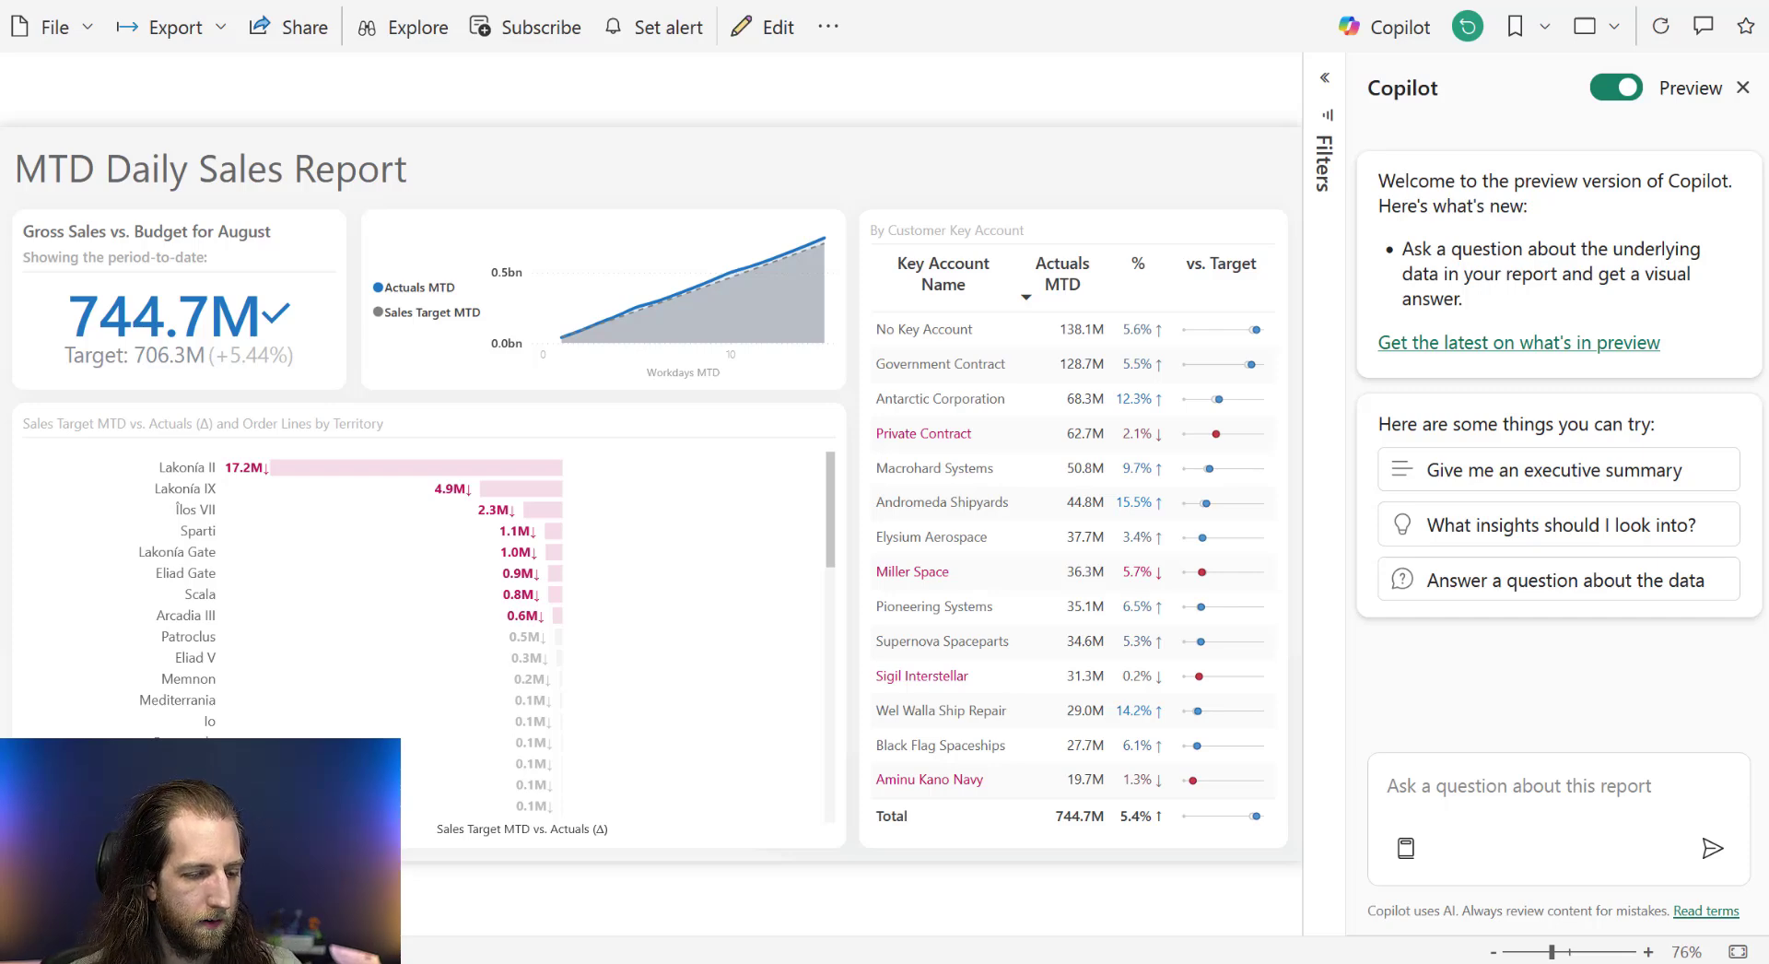
Ask Copilot 'What was the turnover for August 2021 in EUR?' by editing the earlier question from the clipboard.
{"action": "left_click", "coordinate": [1572, 765]}
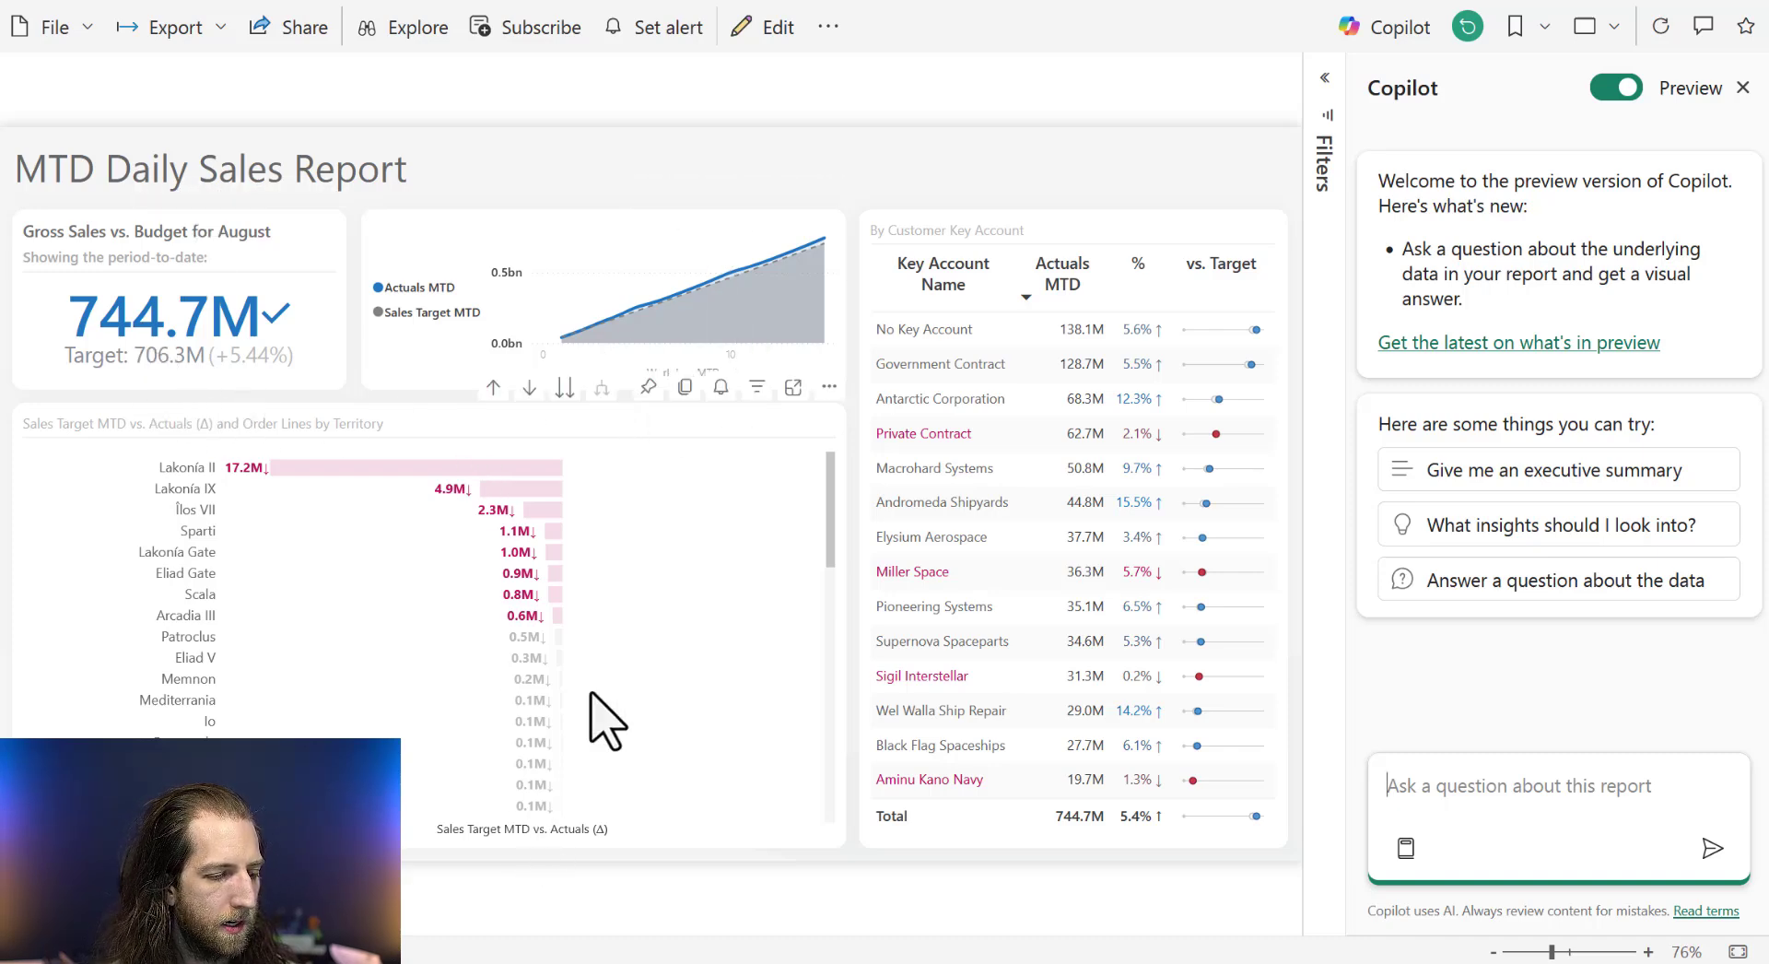
{"action": "scroll", "coordinate": [603, 715], "scroll_direction": "down", "scroll_amount": 5}
{"action": "scroll", "coordinate": [589, 635], "scroll_direction": "up", "scroll_amount": 5}
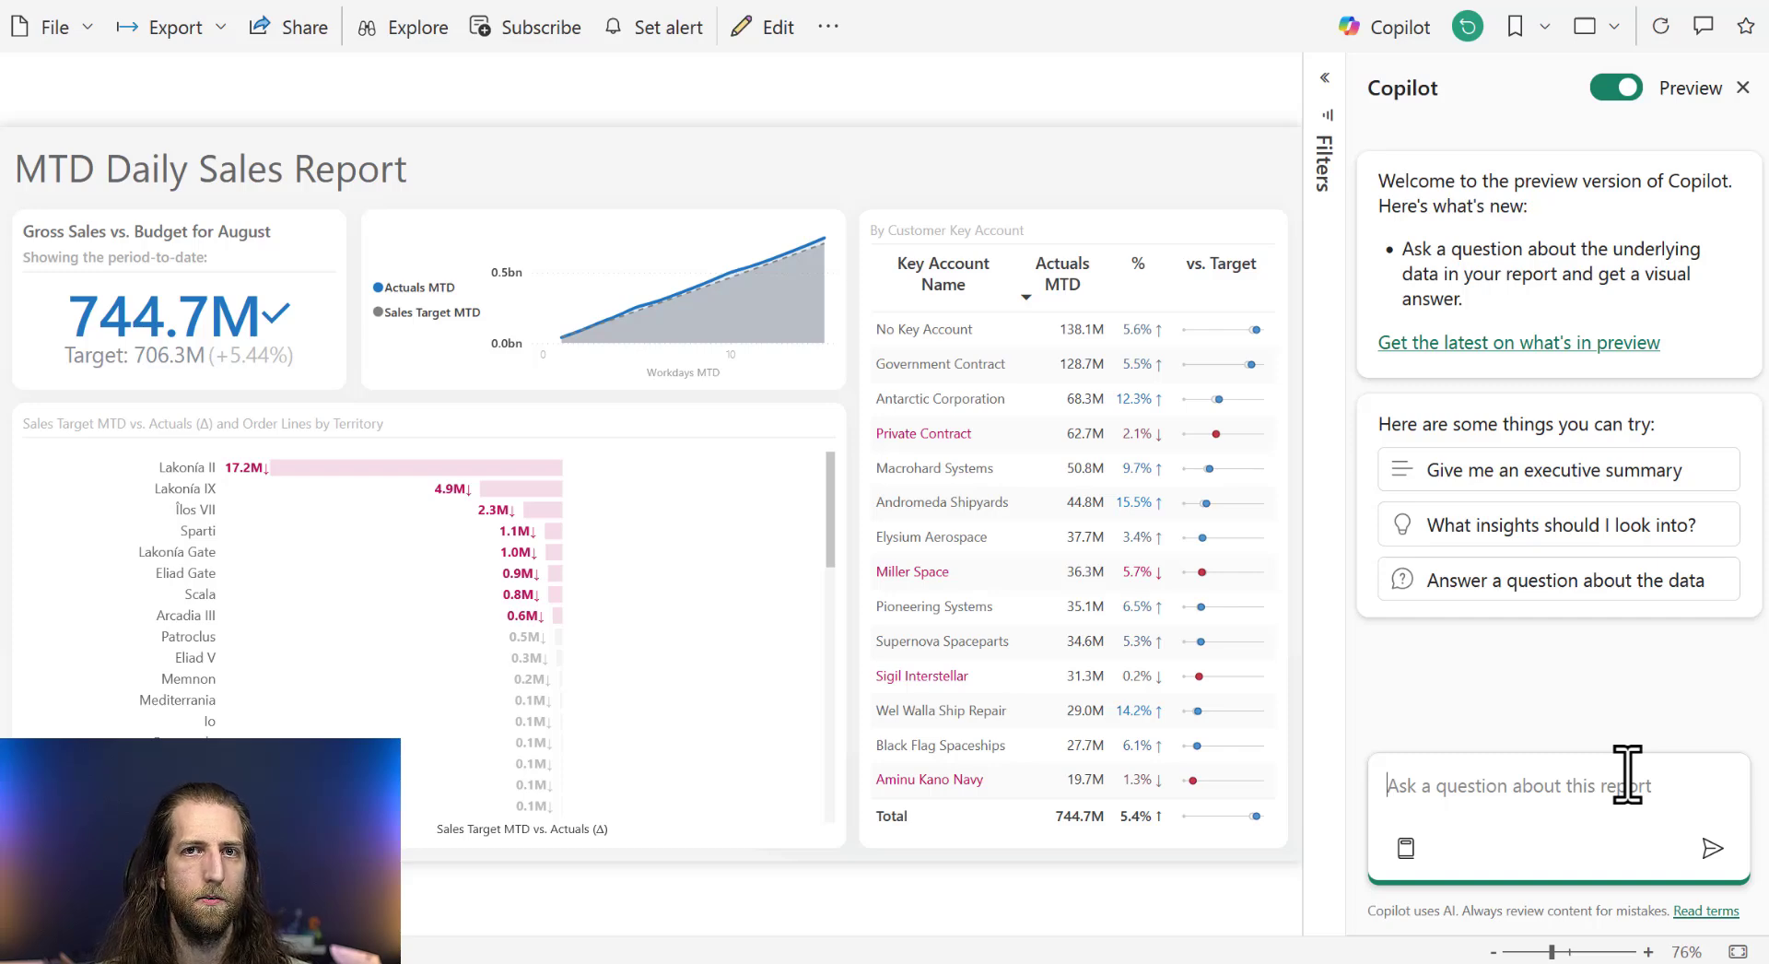
{"action": "key", "text": "super+v"}
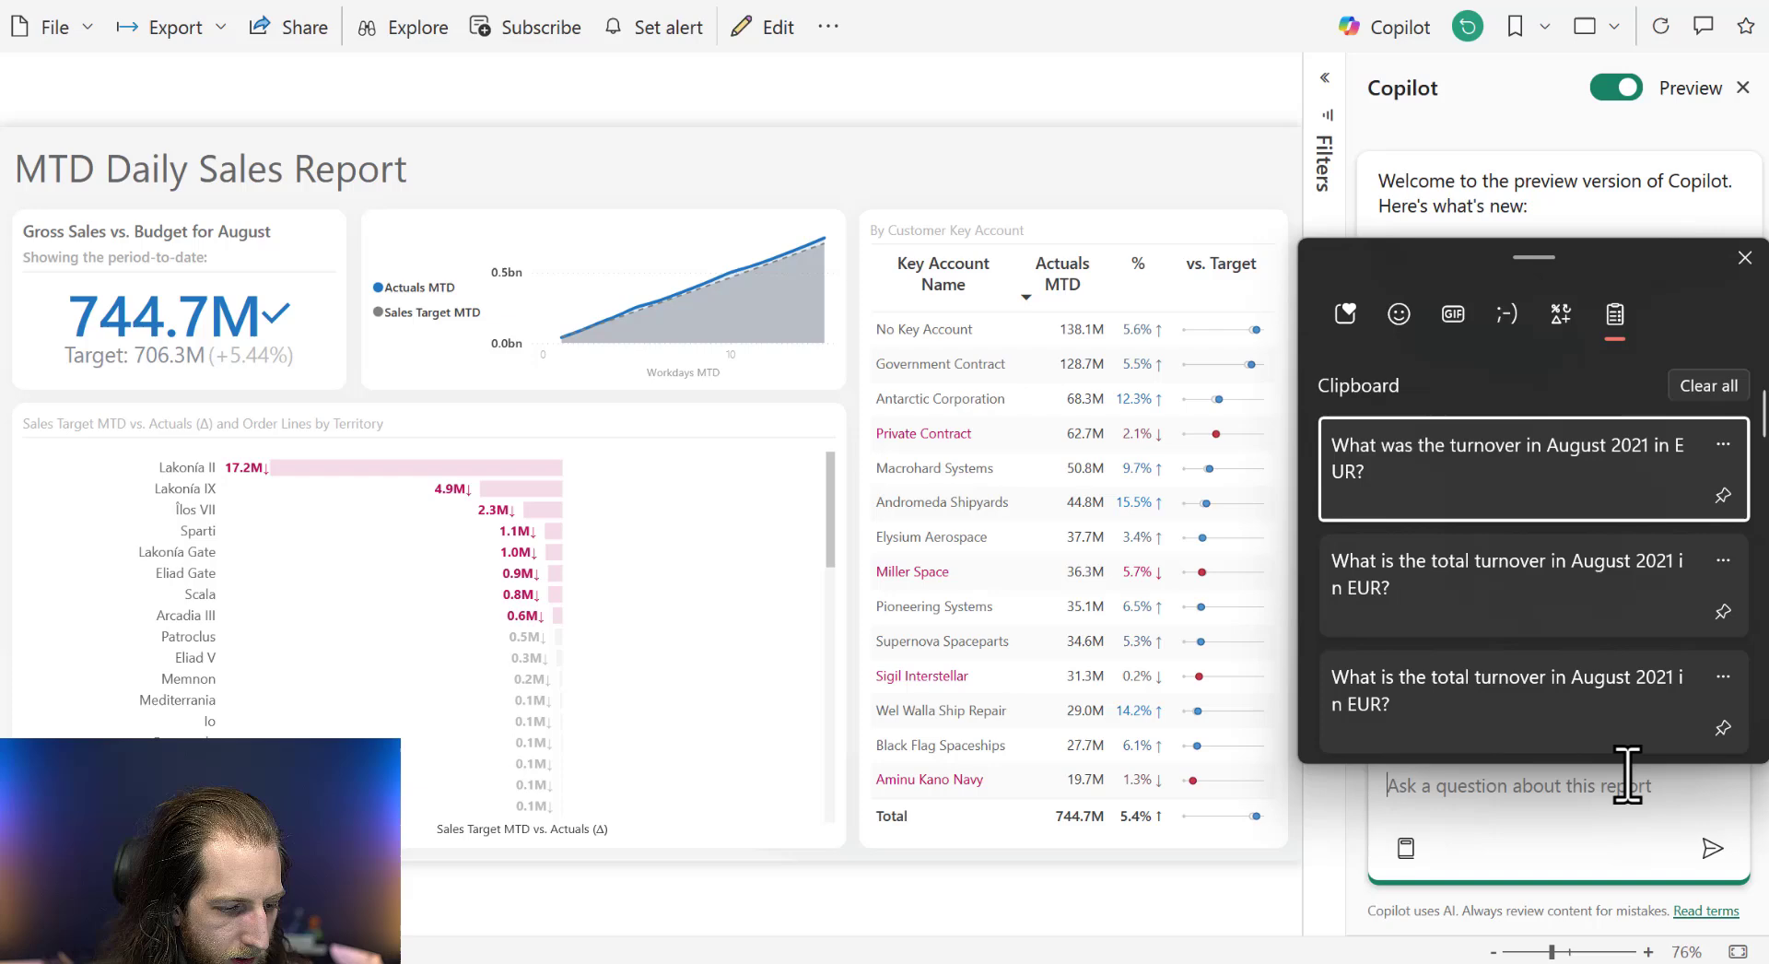
{"action": "key", "text": "Return"}
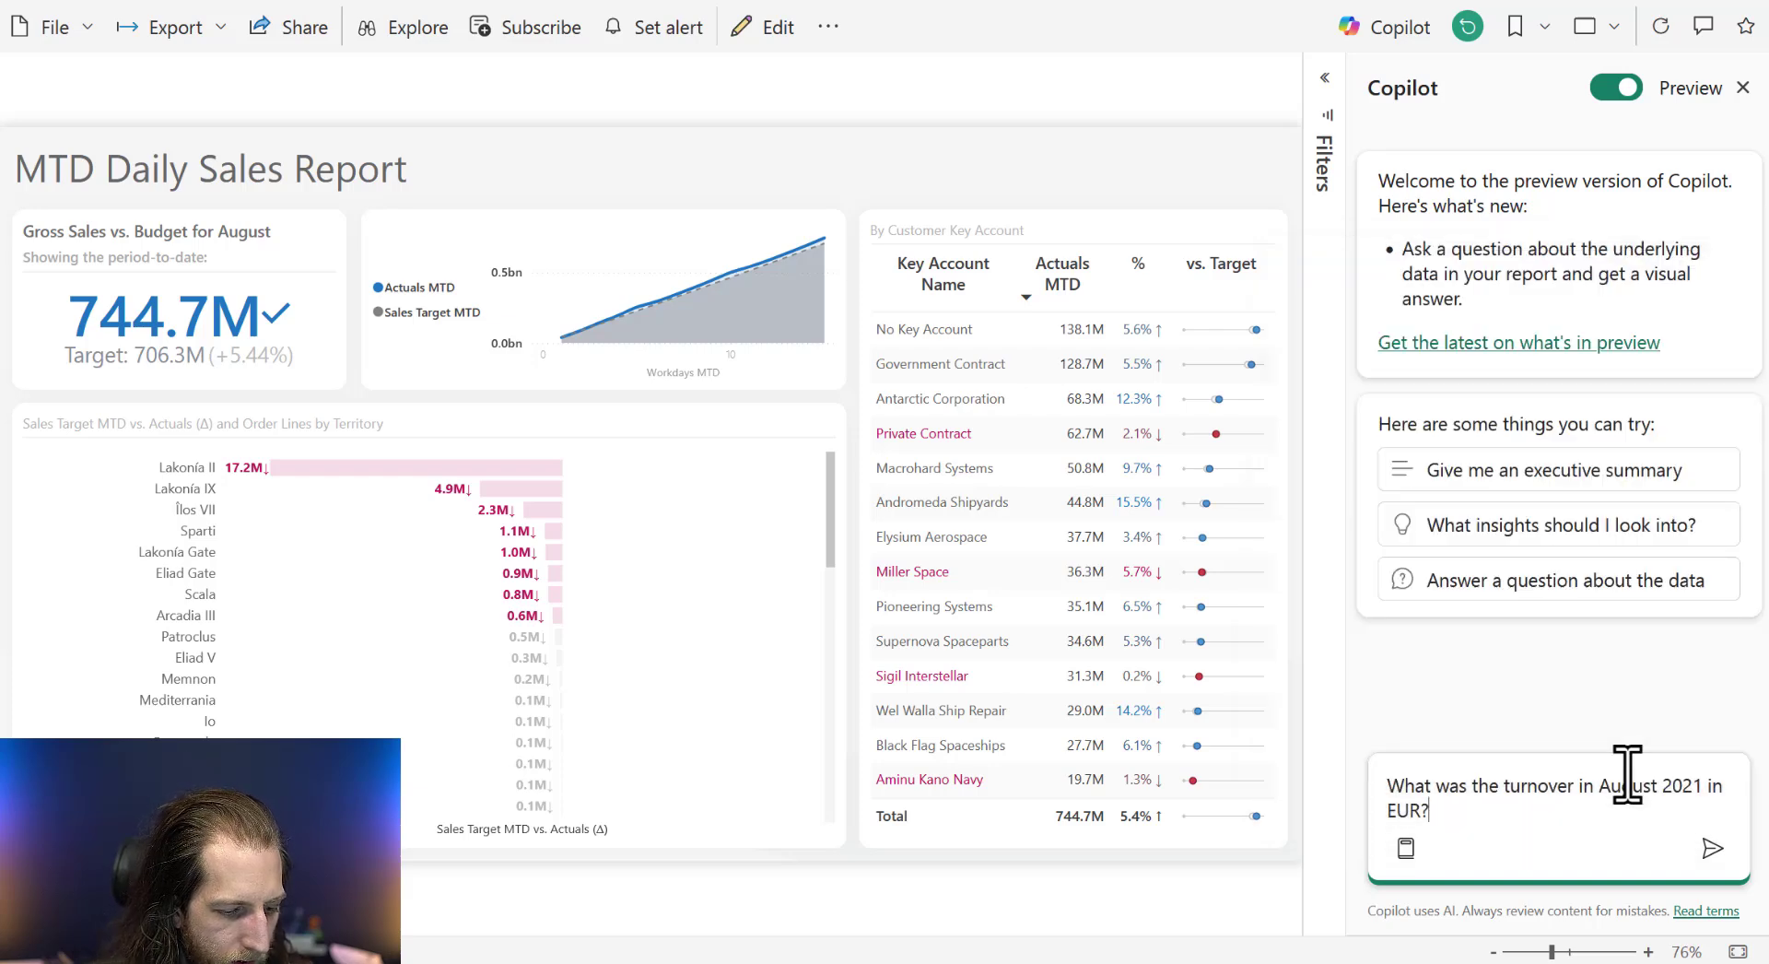
{"action": "double_click", "coordinate": [1586, 785]}
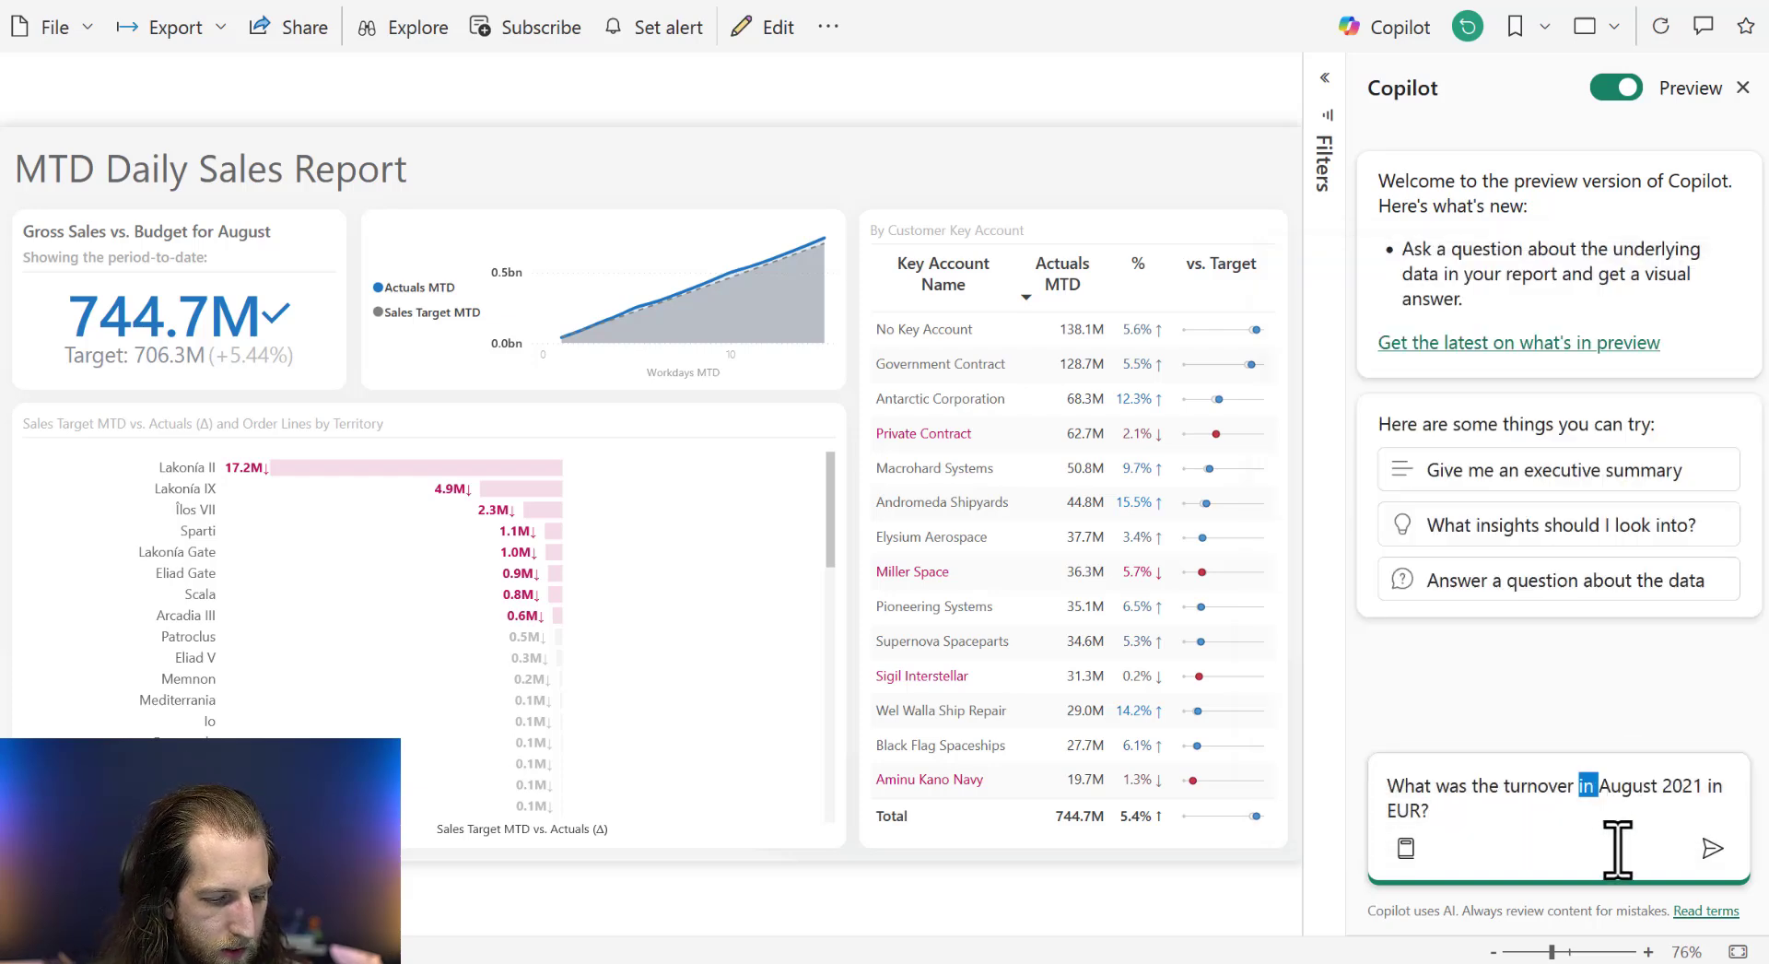
{"action": "type", "text": "for"}
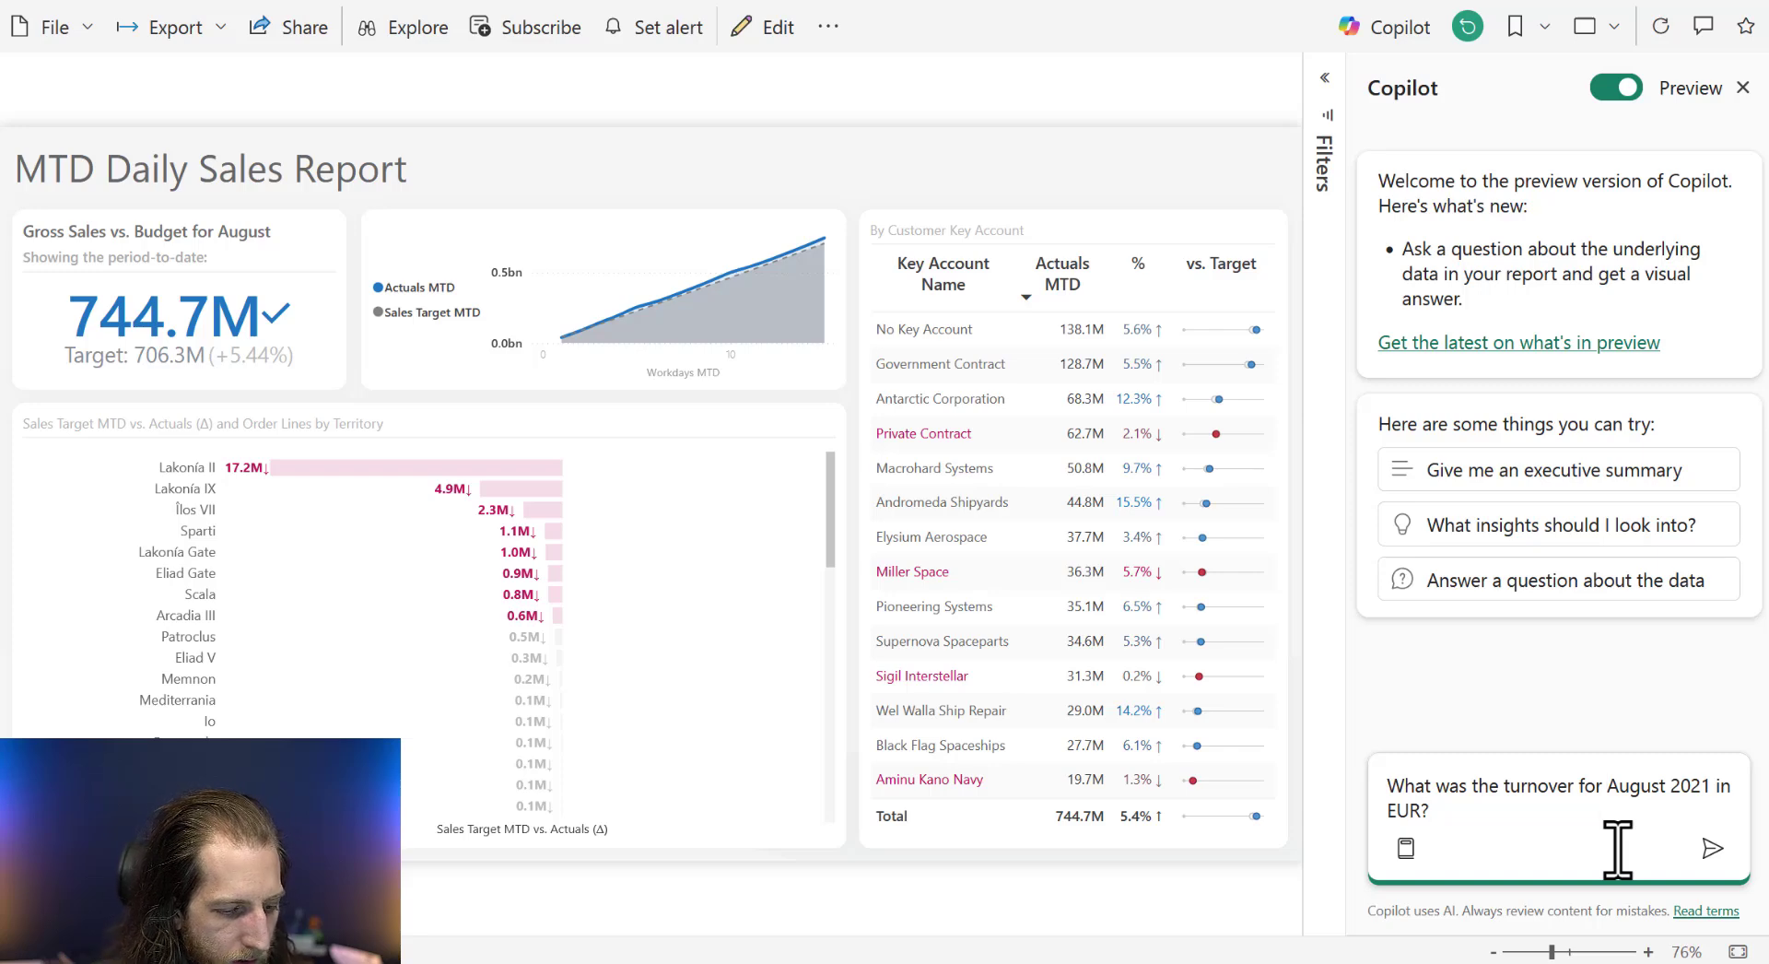
{"action": "key", "text": "ctrl+a"}
{"action": "left_click", "coordinate": [1617, 848]}
{"action": "key", "text": "Return"}
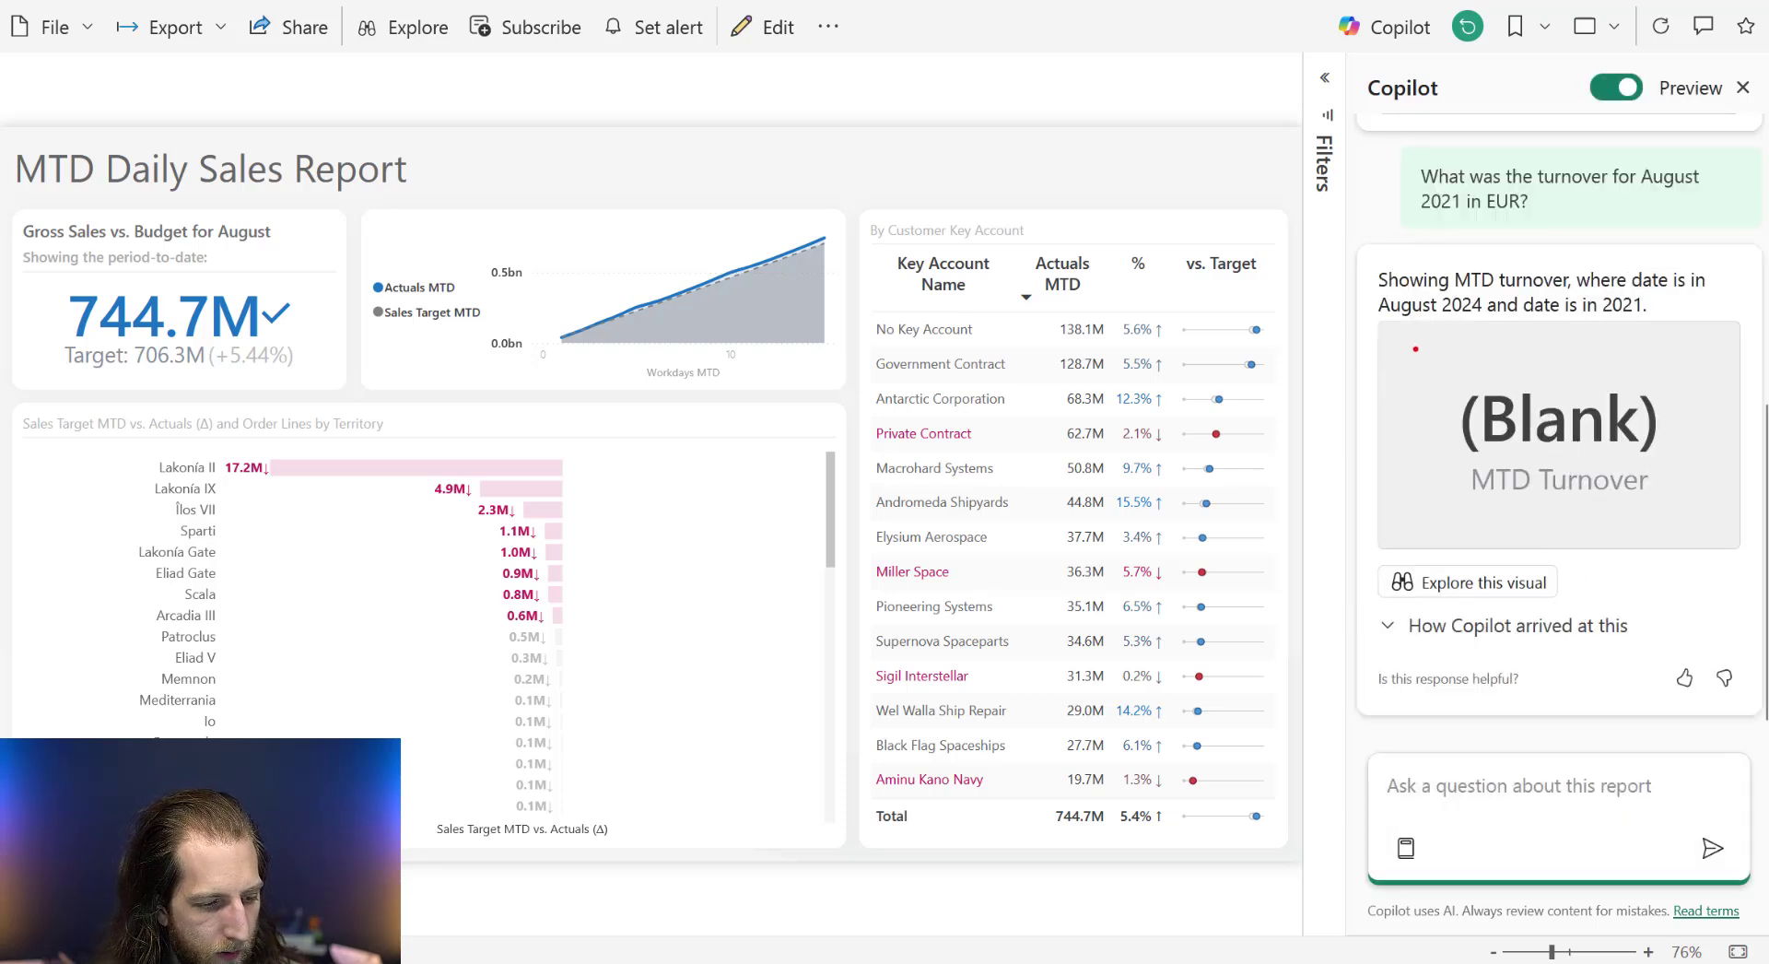
{"action": "left_click_drag", "start_coordinate": [1361, 296], "coordinate": [1659, 324]}
{"action": "left_click_drag", "start_coordinate": [1444, 334], "coordinate": [1432, 378]}
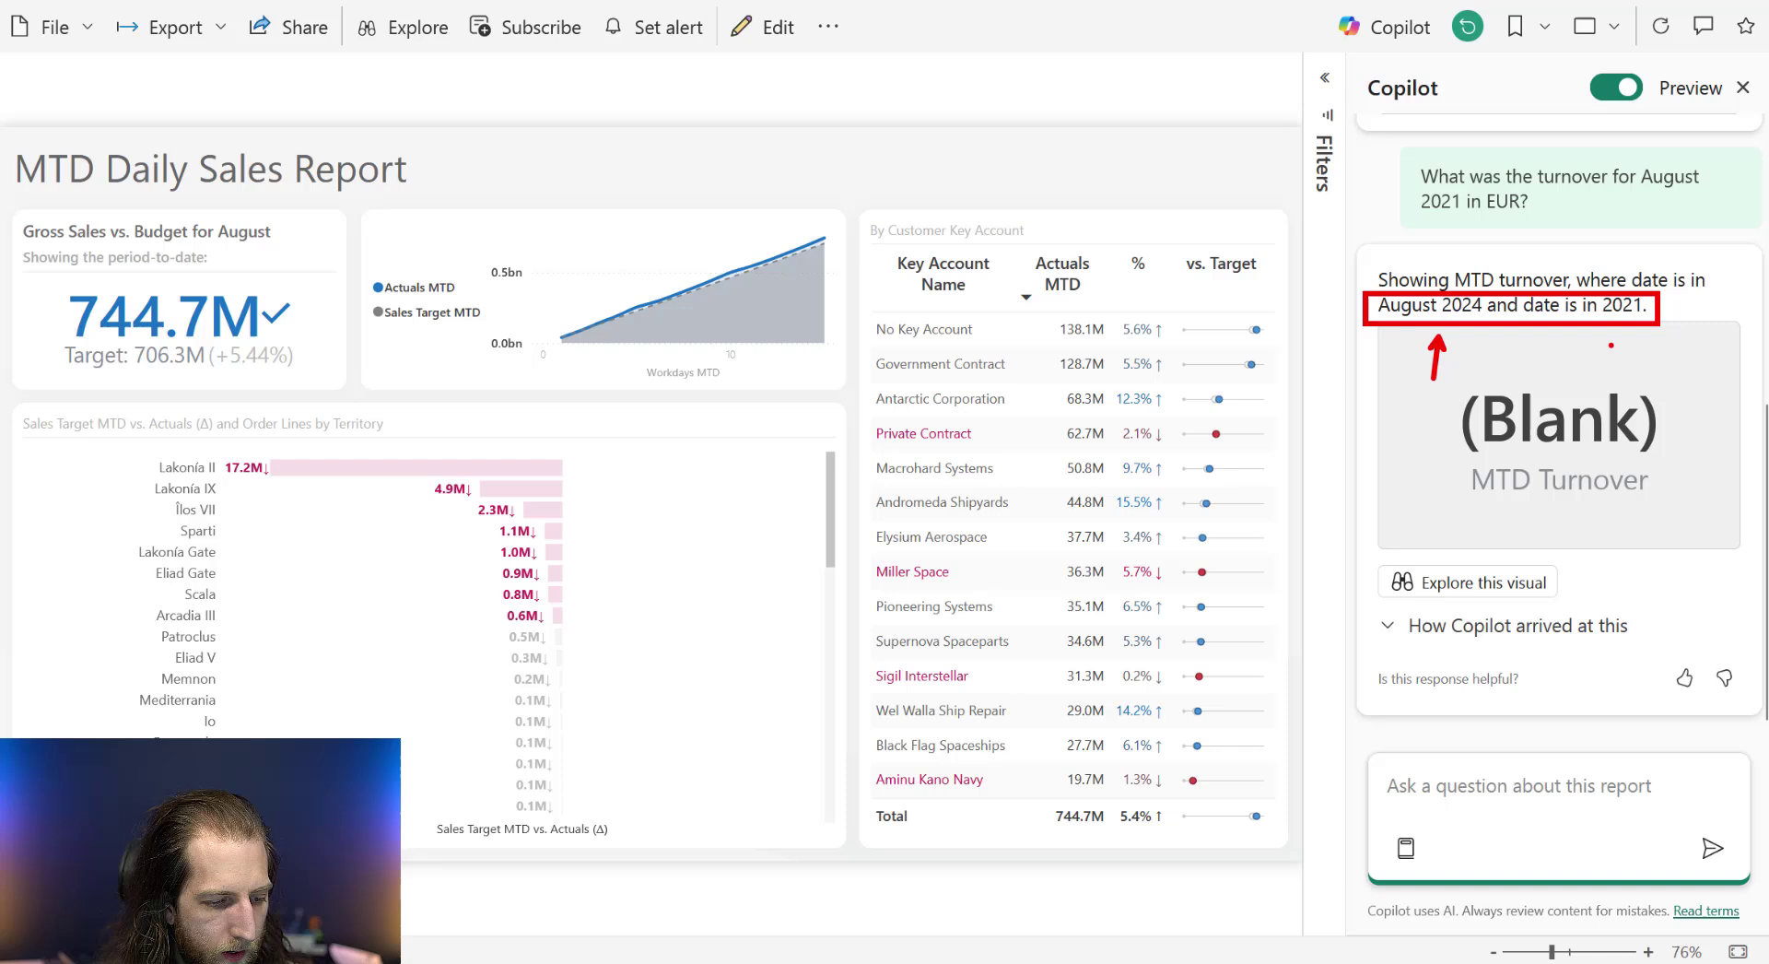
{"action": "left_click_drag", "start_coordinate": [1620, 336], "coordinate": [1604, 382]}
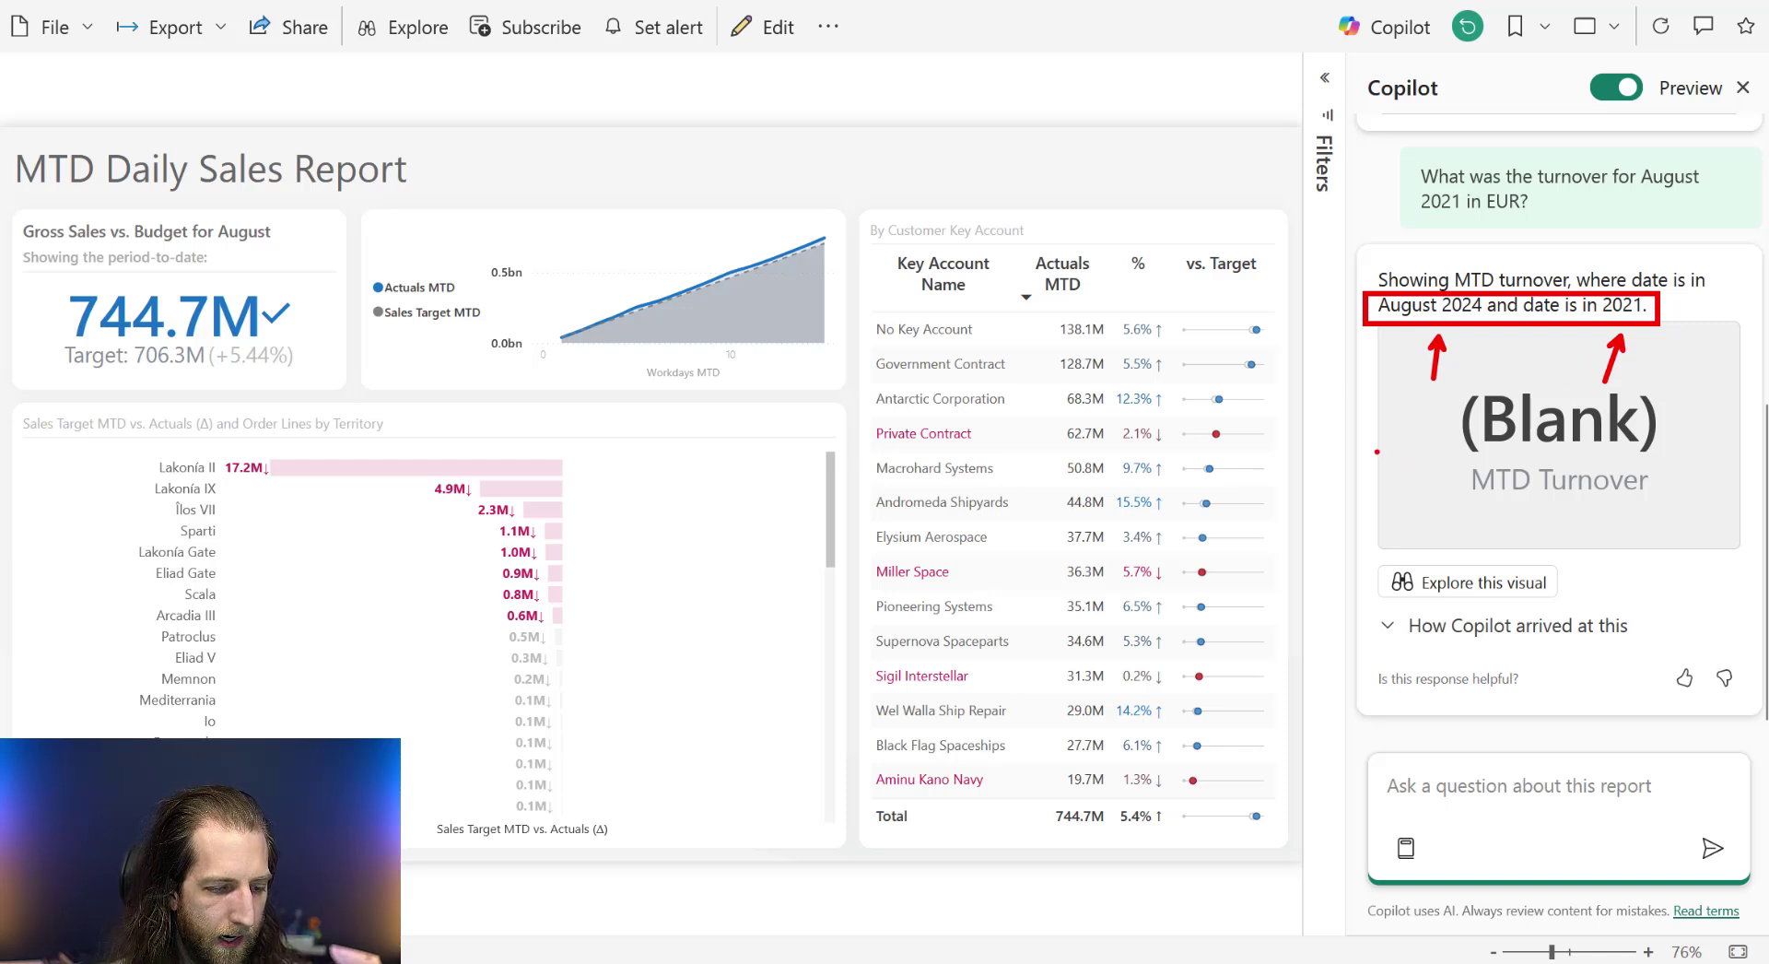
{"action": "mouse_move", "coordinate": [1373, 451]}
{"action": "left_mouse_down"}
{"action": "mouse_move", "coordinate": [1445, 424]}
{"action": "mouse_move", "coordinate": [1407, 420]}
{"action": "mouse_move", "coordinate": [1440, 445]}
{"action": "left_mouse_up"}
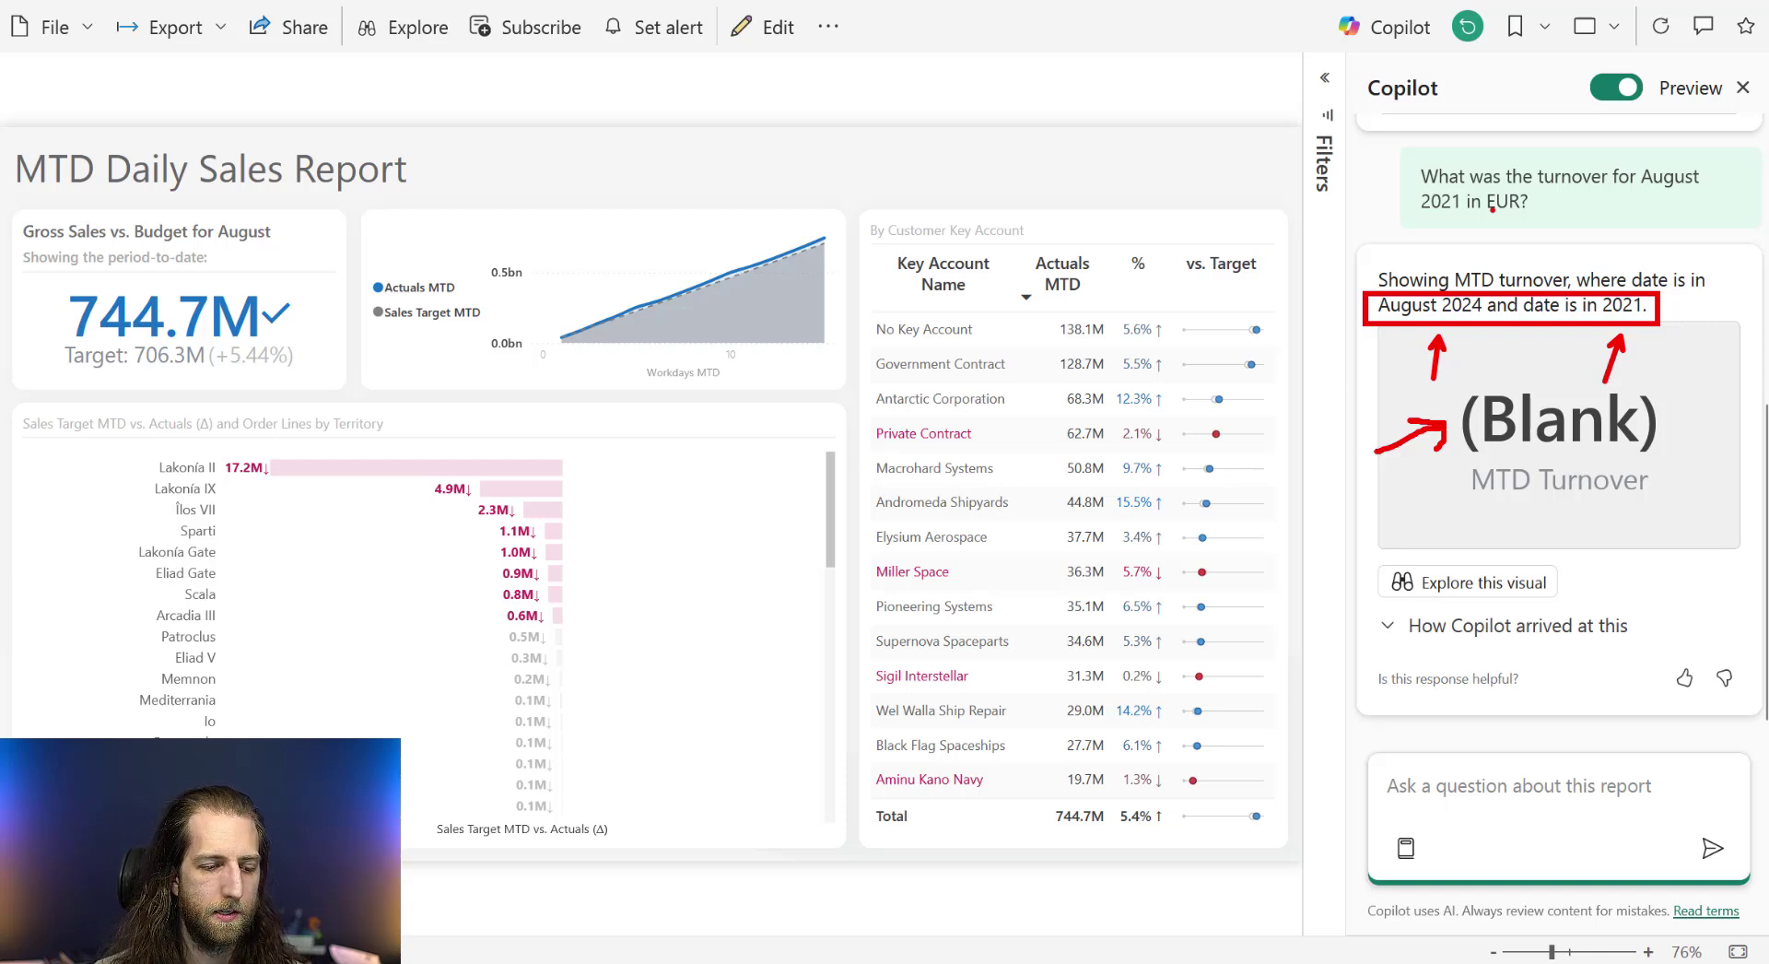
{"action": "key", "text": "Escape"}
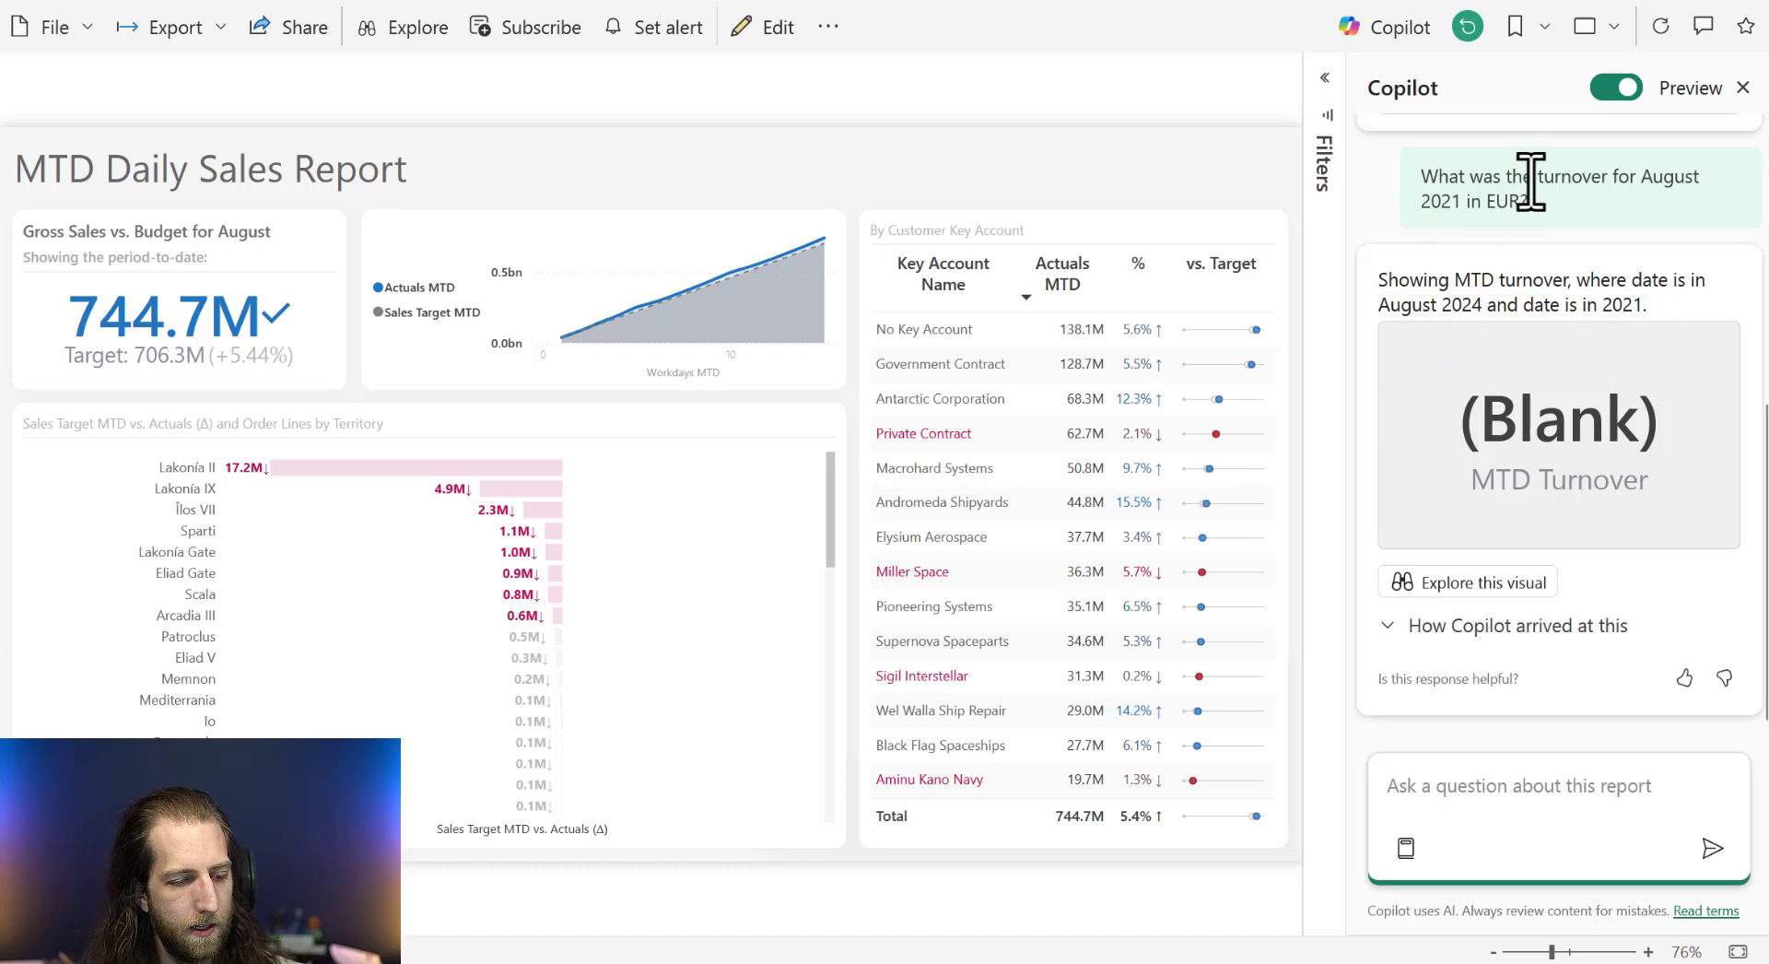
{"action": "left_click_drag", "start_coordinate": [1533, 176], "coordinate": [1600, 176]}
{"action": "left_click", "coordinate": [1580, 242]}
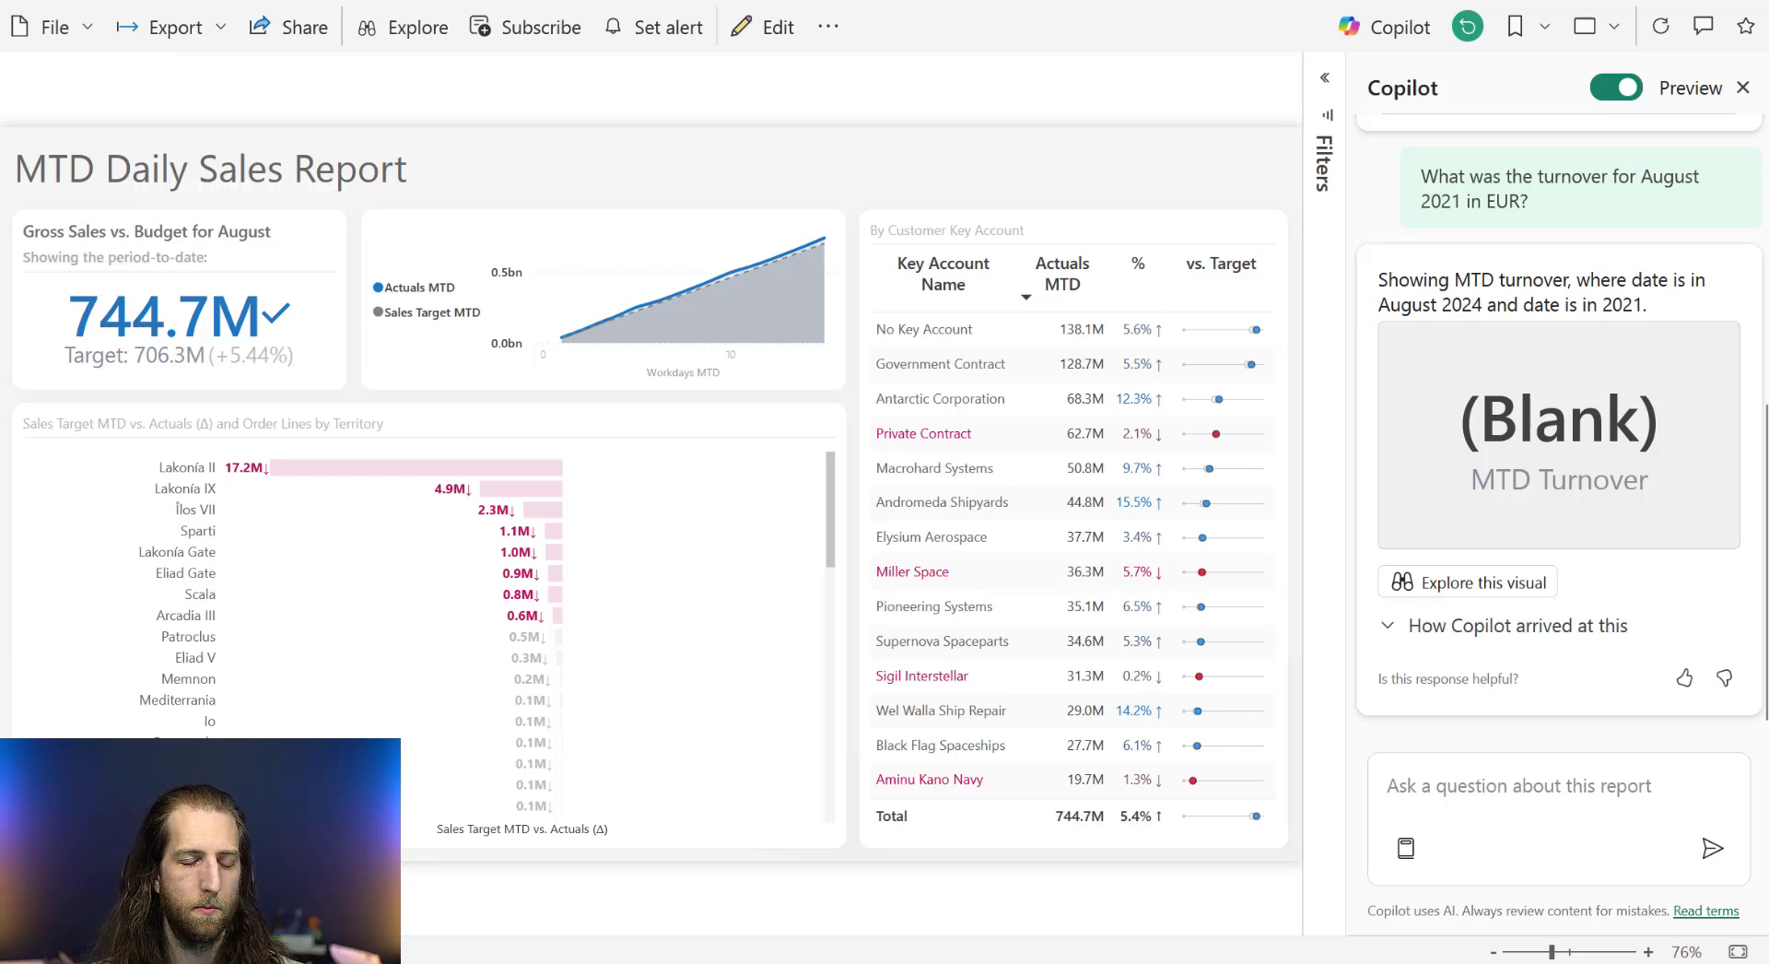
{"action": "mouse_move", "coordinate": [599, 962]}
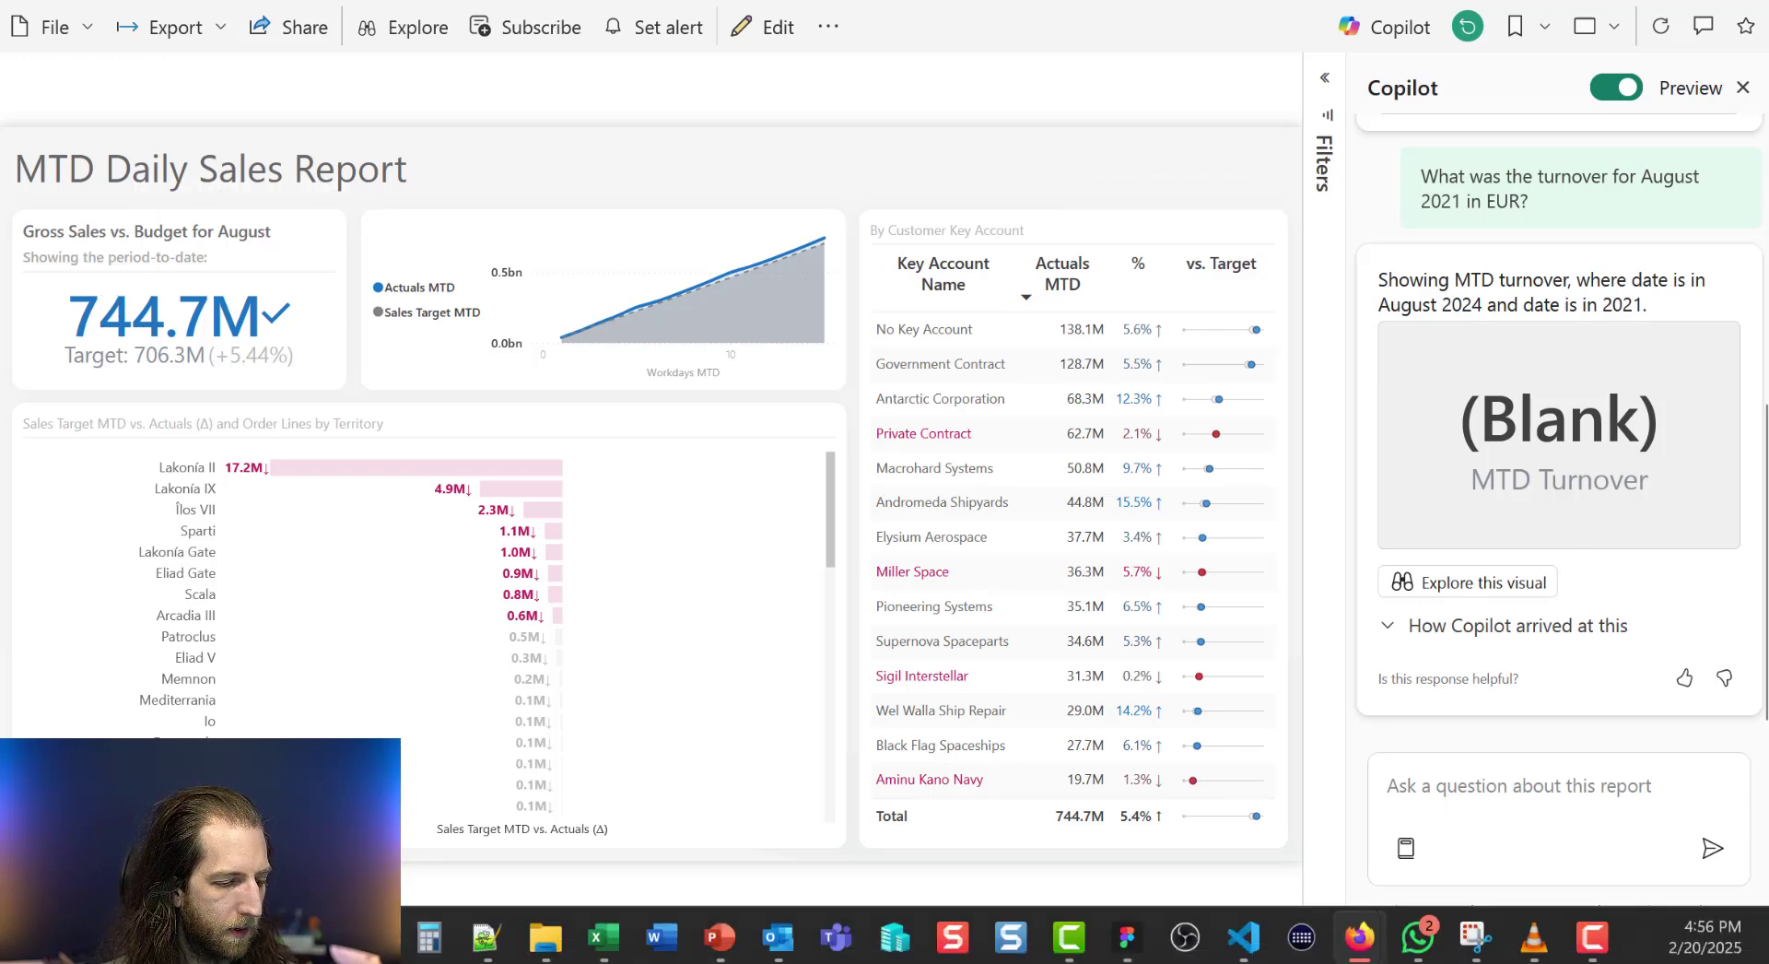
{"action": "left_click", "coordinate": [427, 937]}
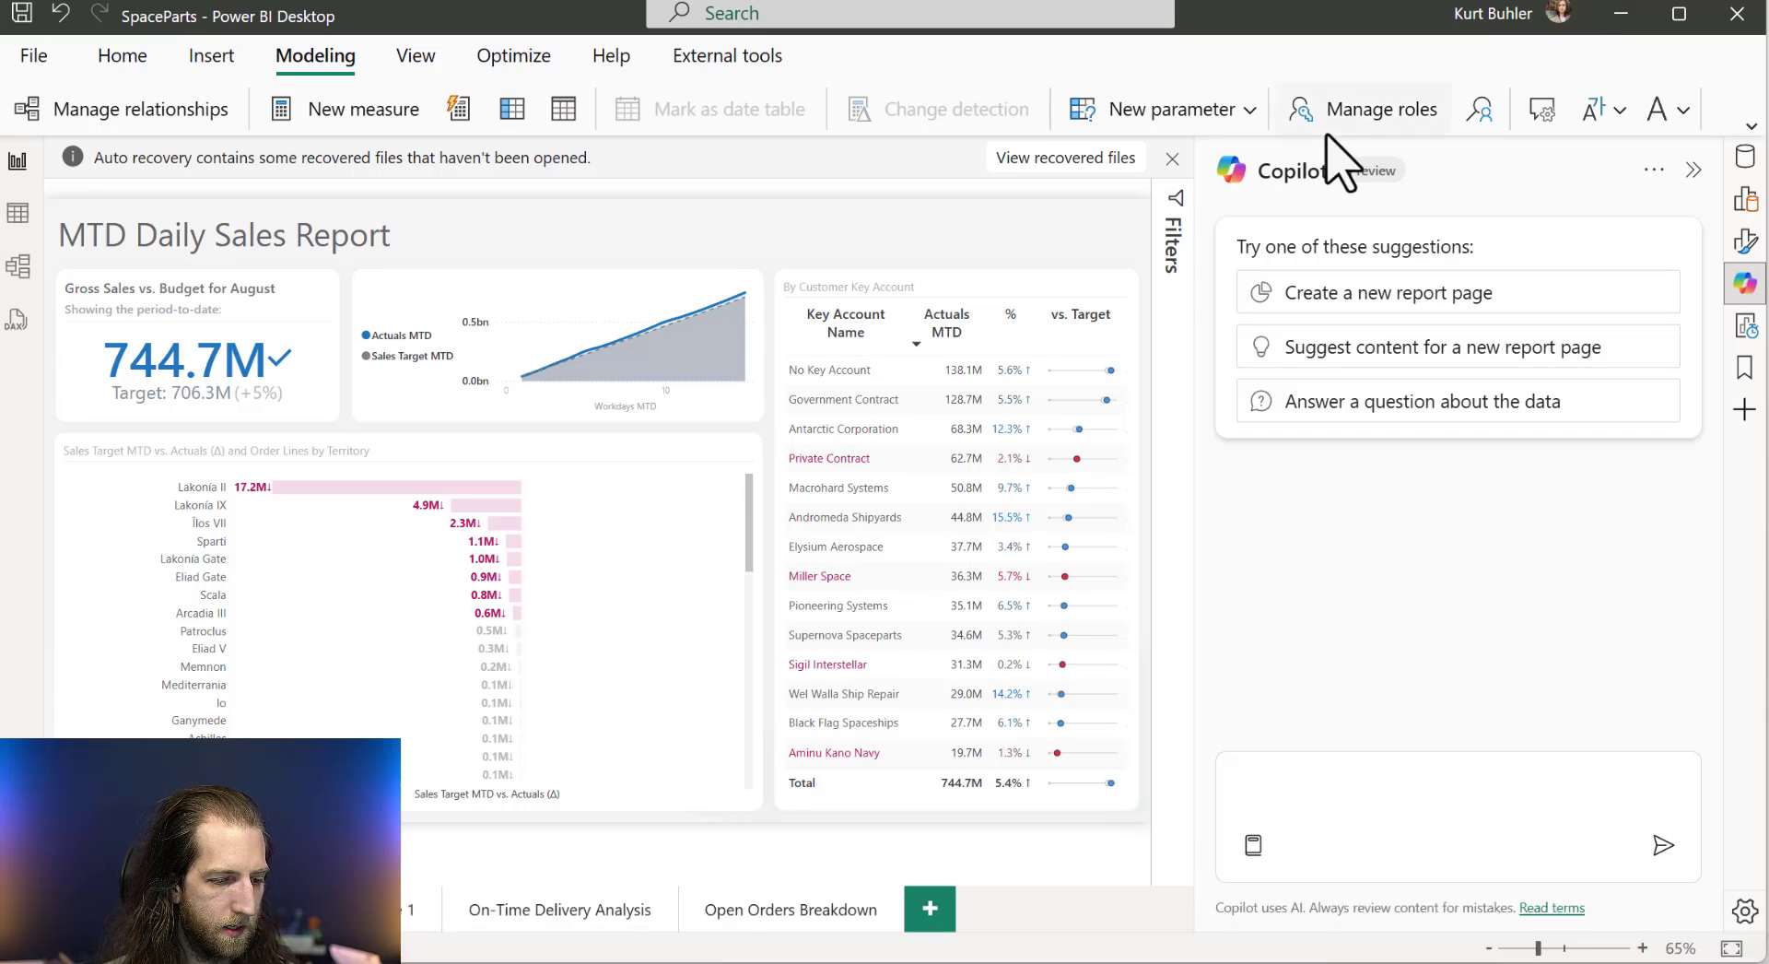
{"action": "left_click", "coordinate": [1541, 111]}
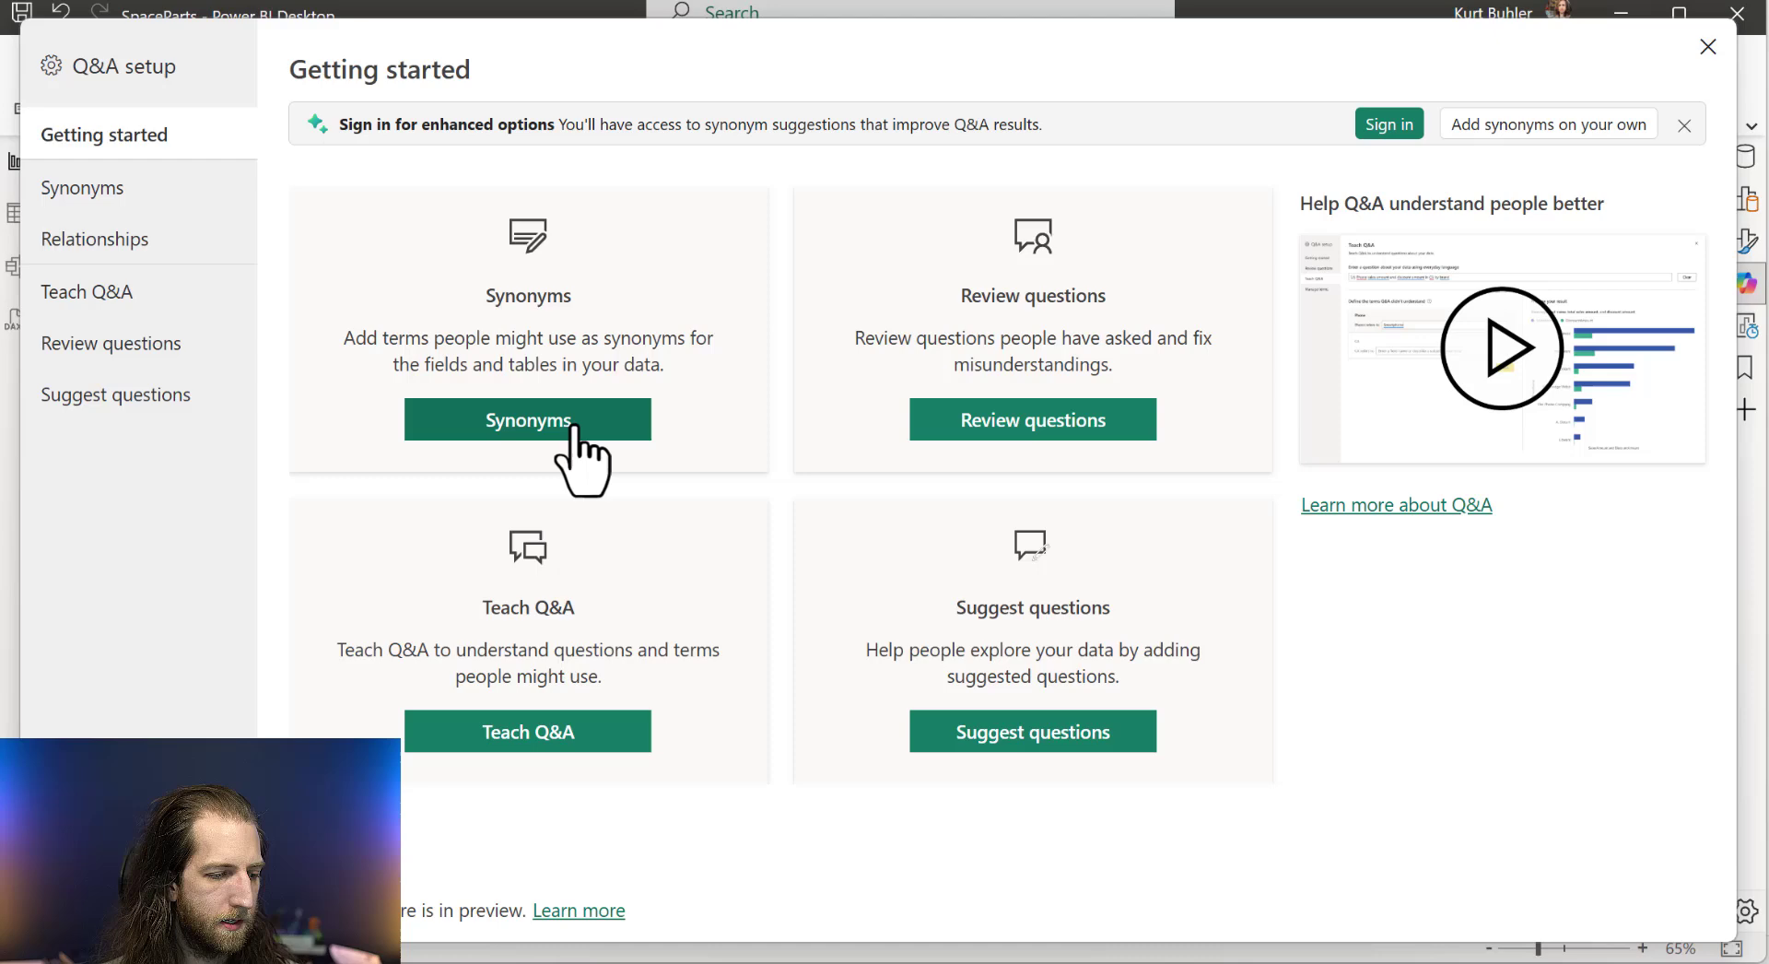
{"action": "left_click", "coordinate": [1707, 46]}
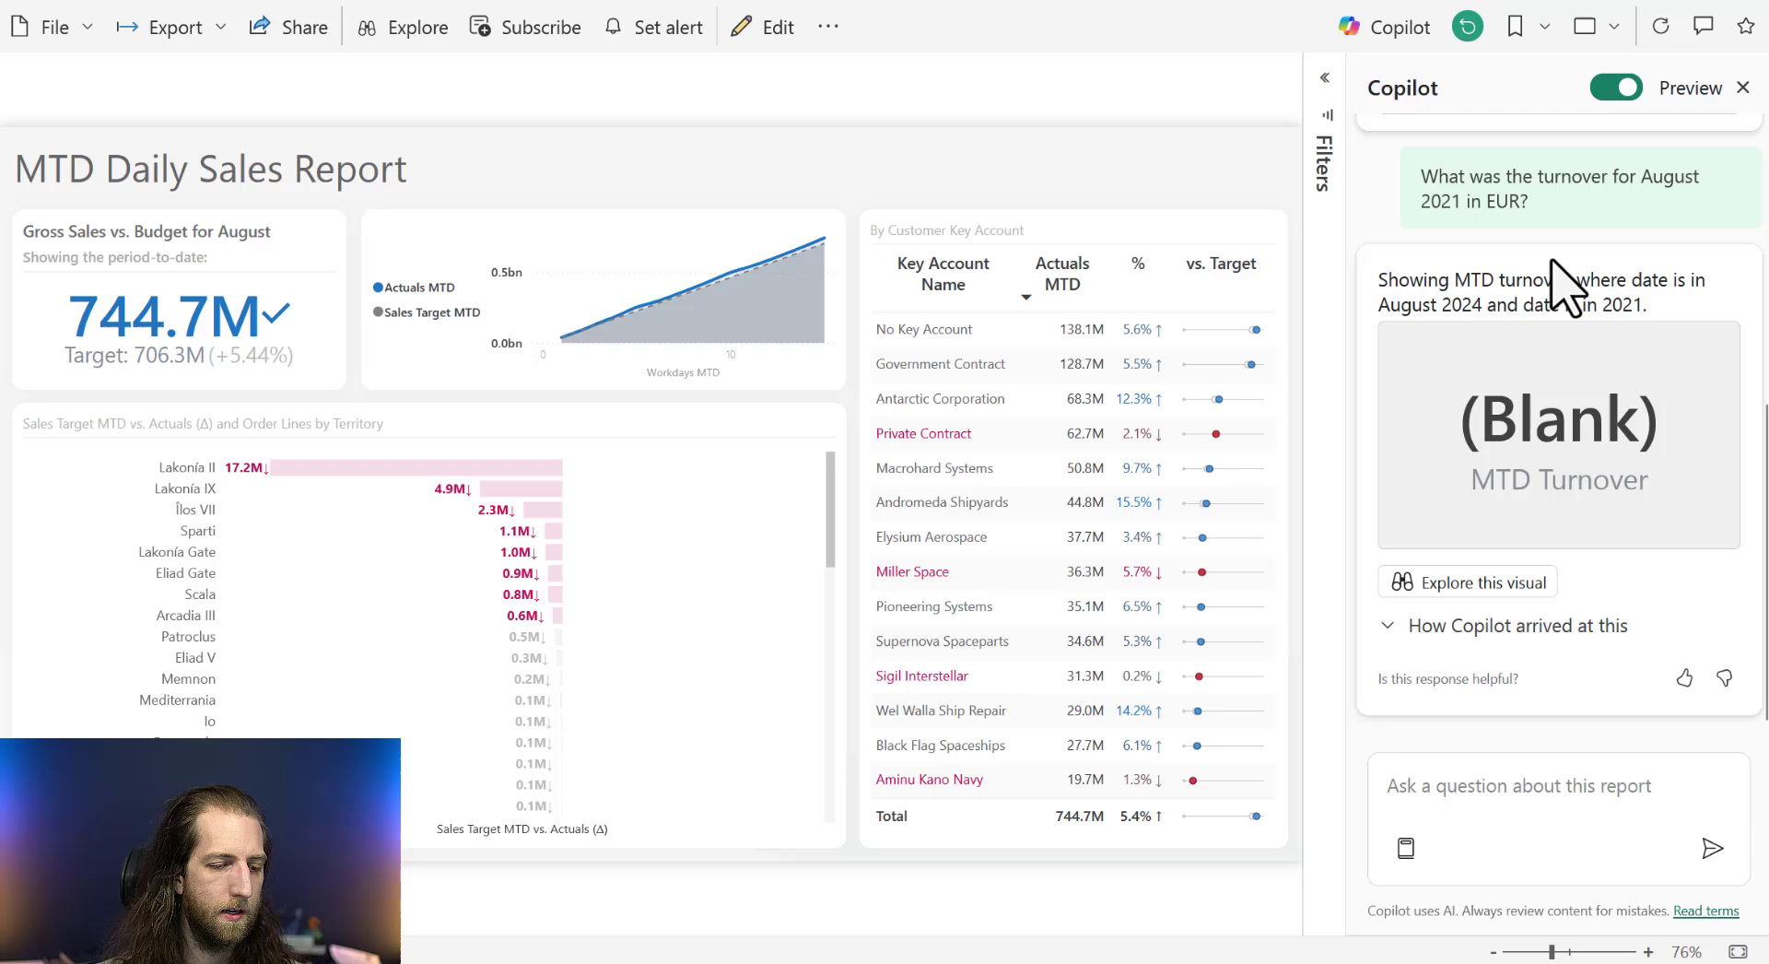
Re-ask the copied question as 'What was the total turnover for August 2021 in EUR?'.
{"action": "left_click_drag", "start_coordinate": [1566, 278], "coordinate": [1474, 308]}
{"action": "left_click", "coordinate": [1474, 308]}
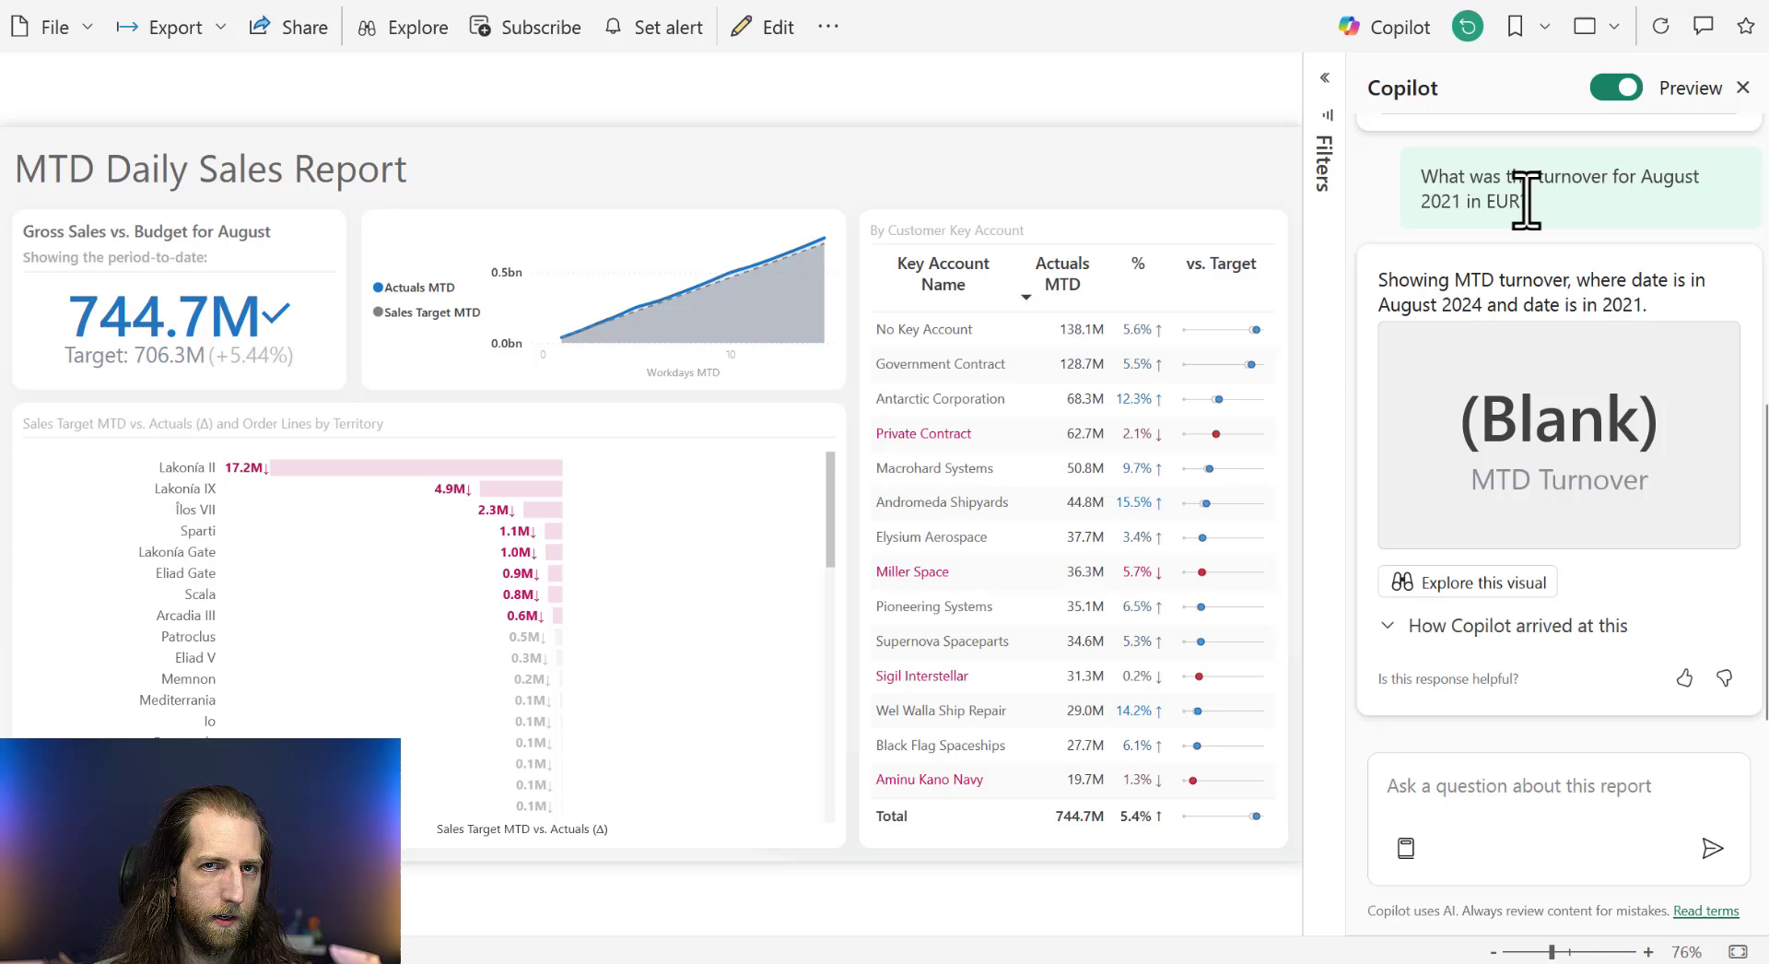
{"action": "left_click_drag", "start_coordinate": [1529, 201], "coordinate": [1438, 198]}
{"action": "key", "text": "ctrl+c"}
{"action": "left_click", "coordinate": [1499, 783]}
{"action": "key", "text": "ctrl+v"}
{"action": "left_click", "coordinate": [1502, 785]}
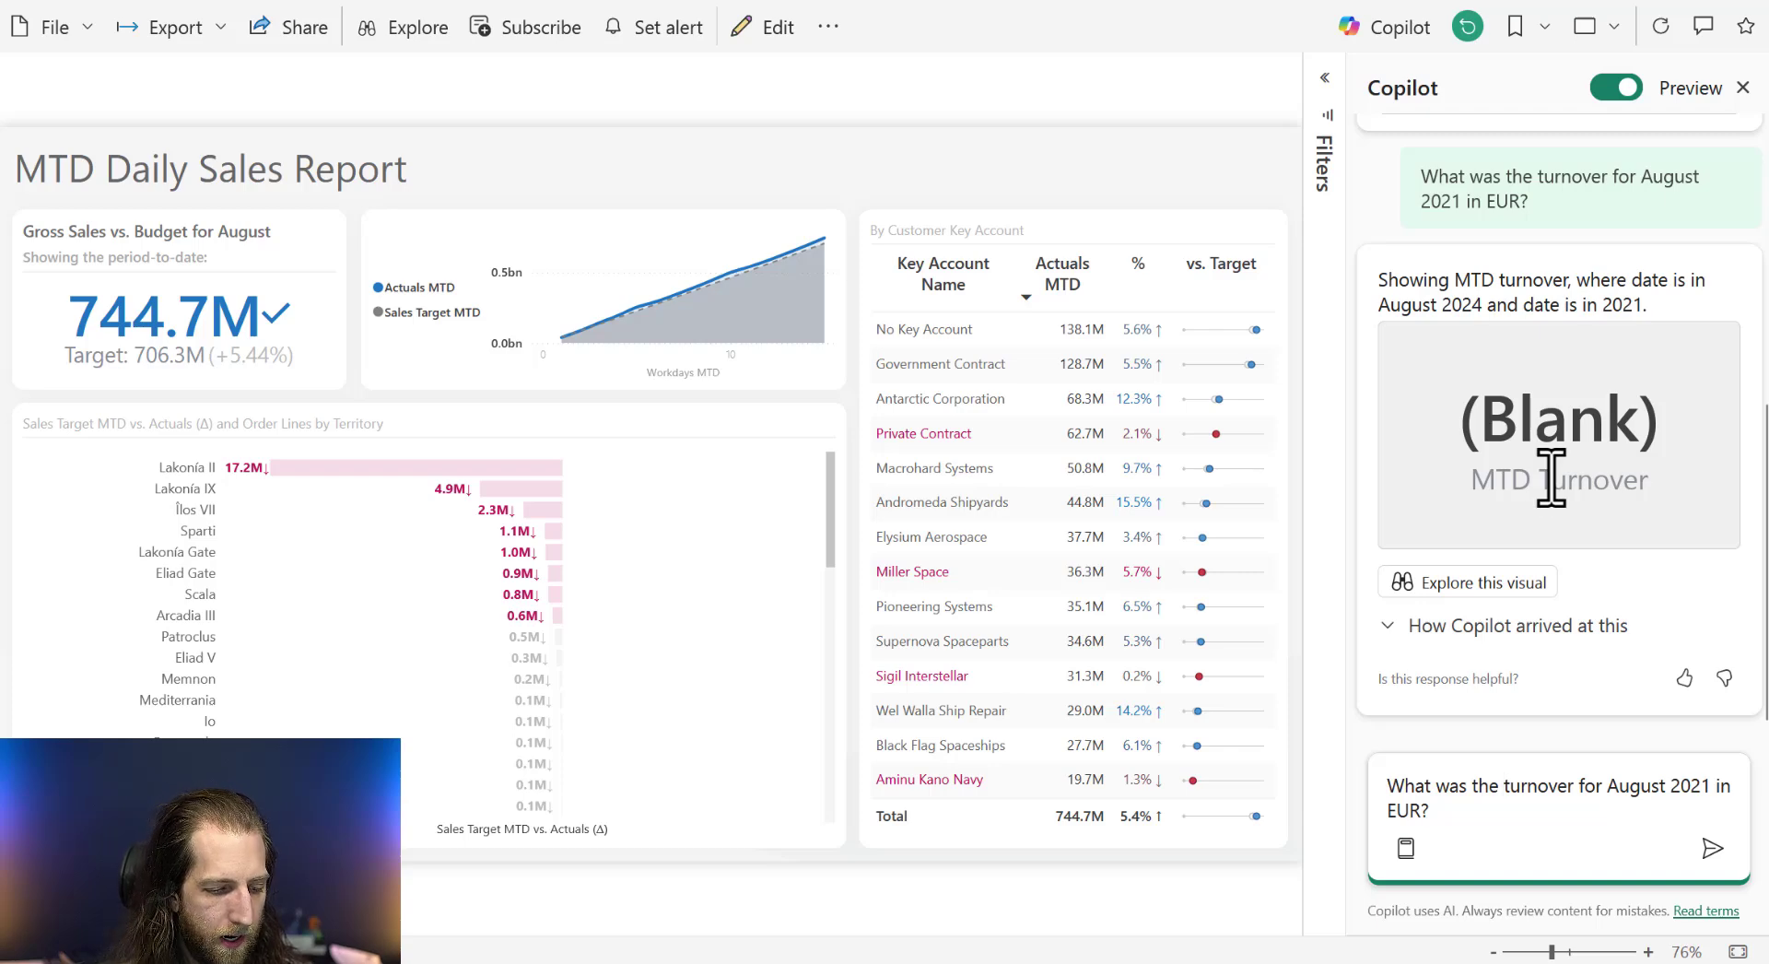
{"action": "type", "text": "total"}
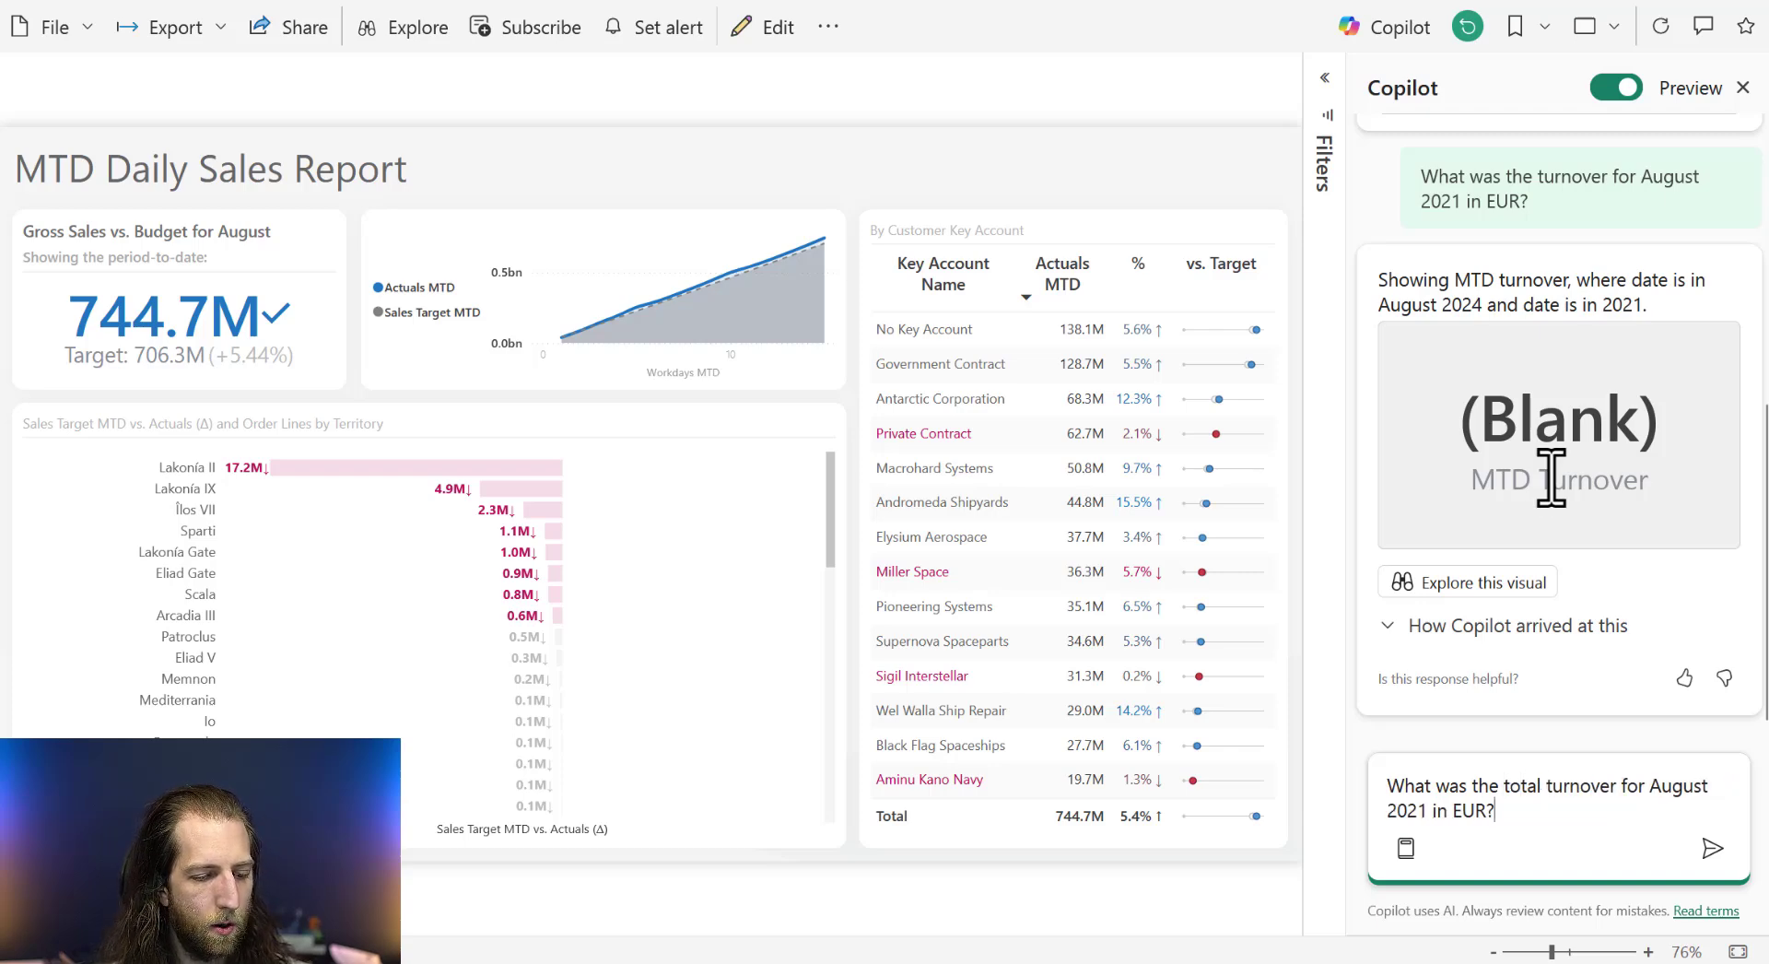
{"action": "key", "text": "Return"}
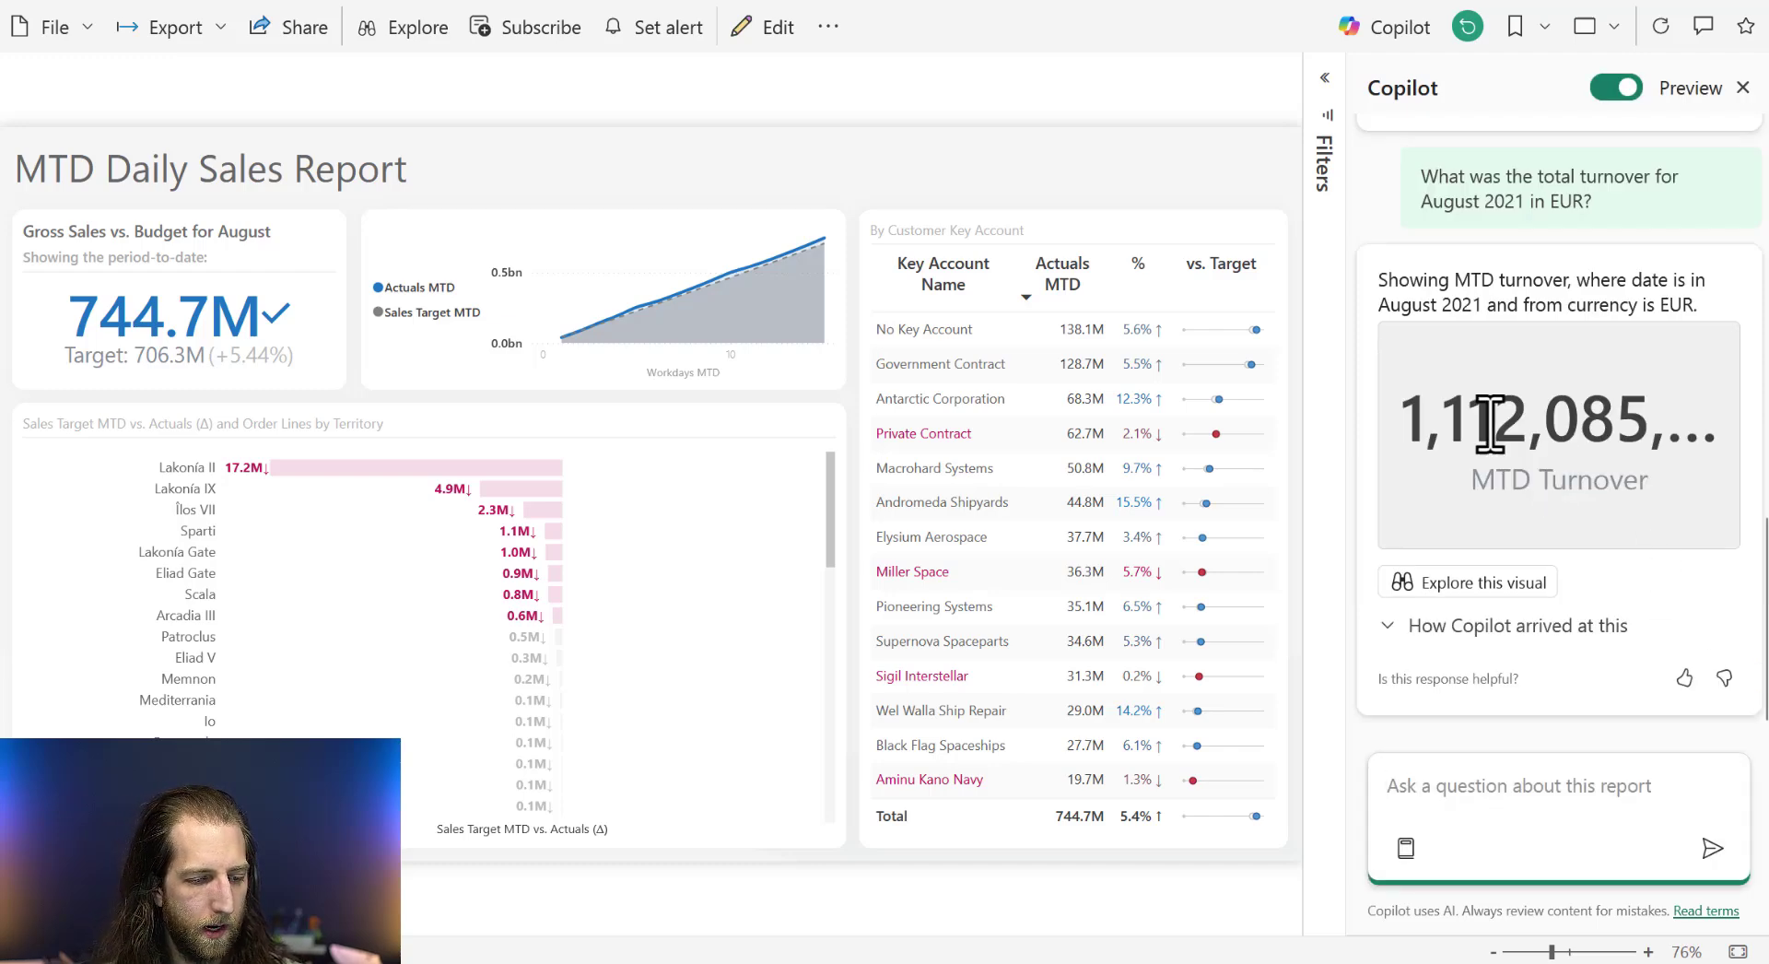
{"action": "left_click_drag", "start_coordinate": [1409, 426], "coordinate": [1566, 426]}
{"action": "left_click", "coordinate": [1585, 426]}
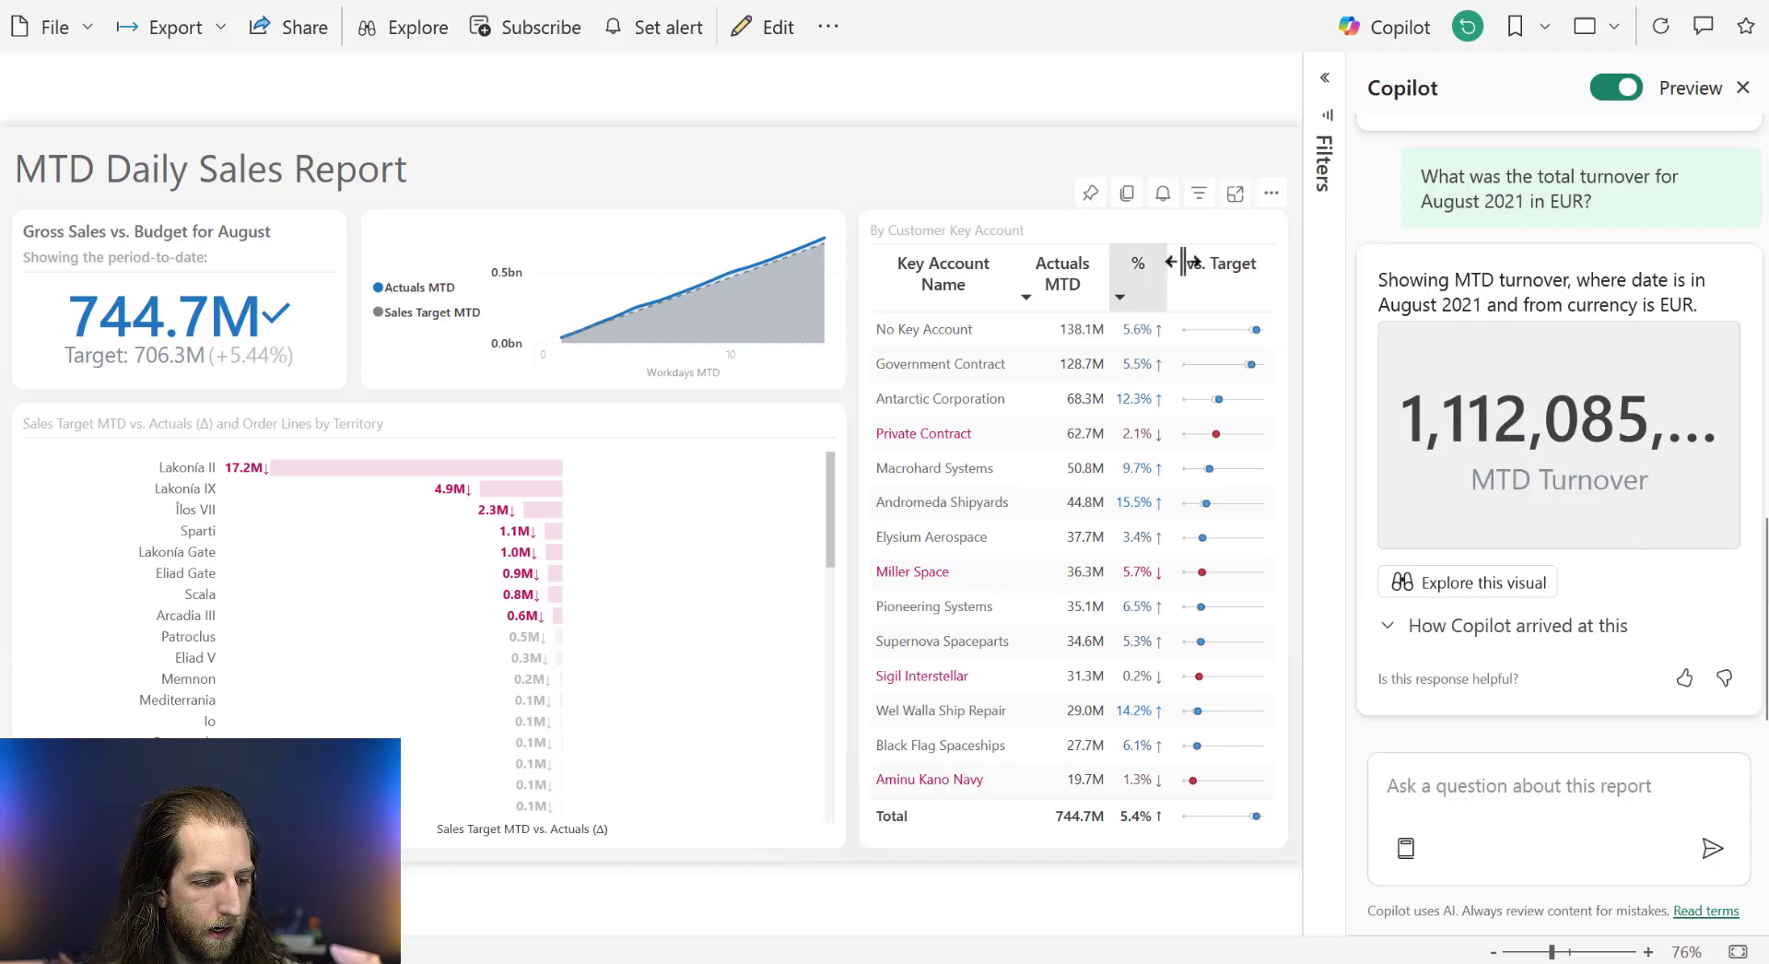
{"action": "left_click", "coordinate": [1323, 110]}
{"action": "left_click", "coordinate": [1139, 247]}
{"action": "scroll", "coordinate": [1133, 433], "scroll_direction": "down", "scroll_amount": 2}
{"action": "left_click", "coordinate": [1112, 391]}
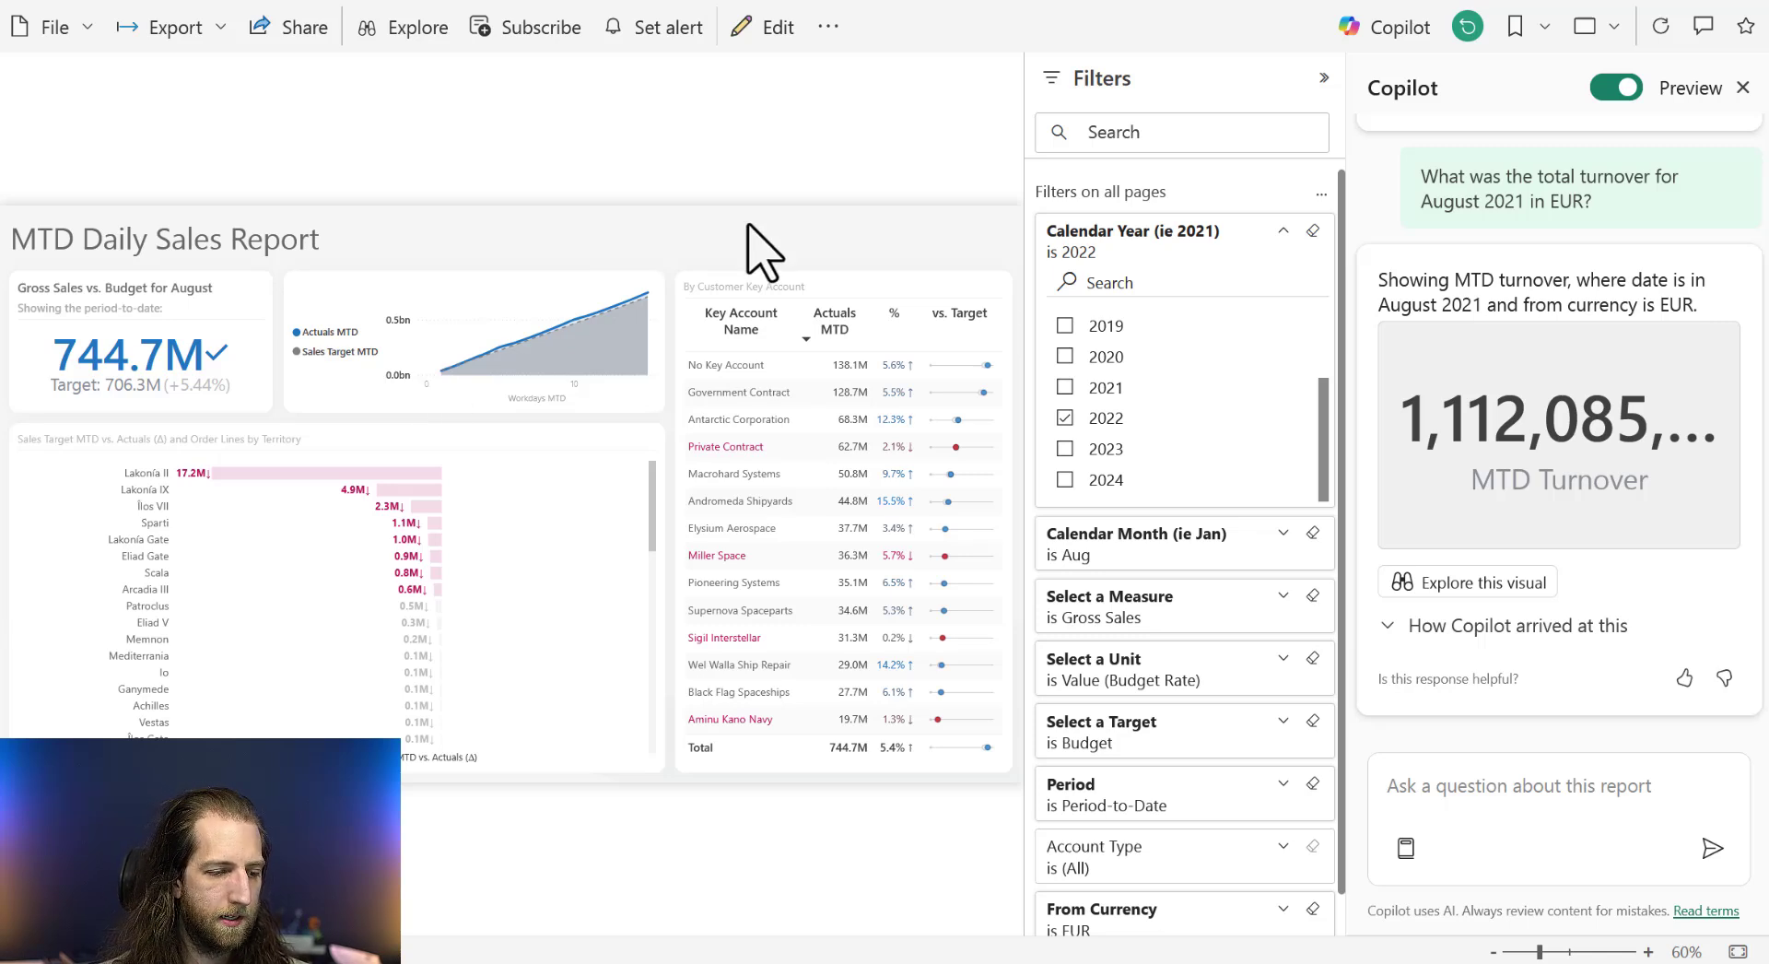
{"action": "left_click", "coordinate": [1324, 78]}
{"action": "scroll", "coordinate": [1497, 470], "scroll_direction": "up", "scroll_amount": 2}
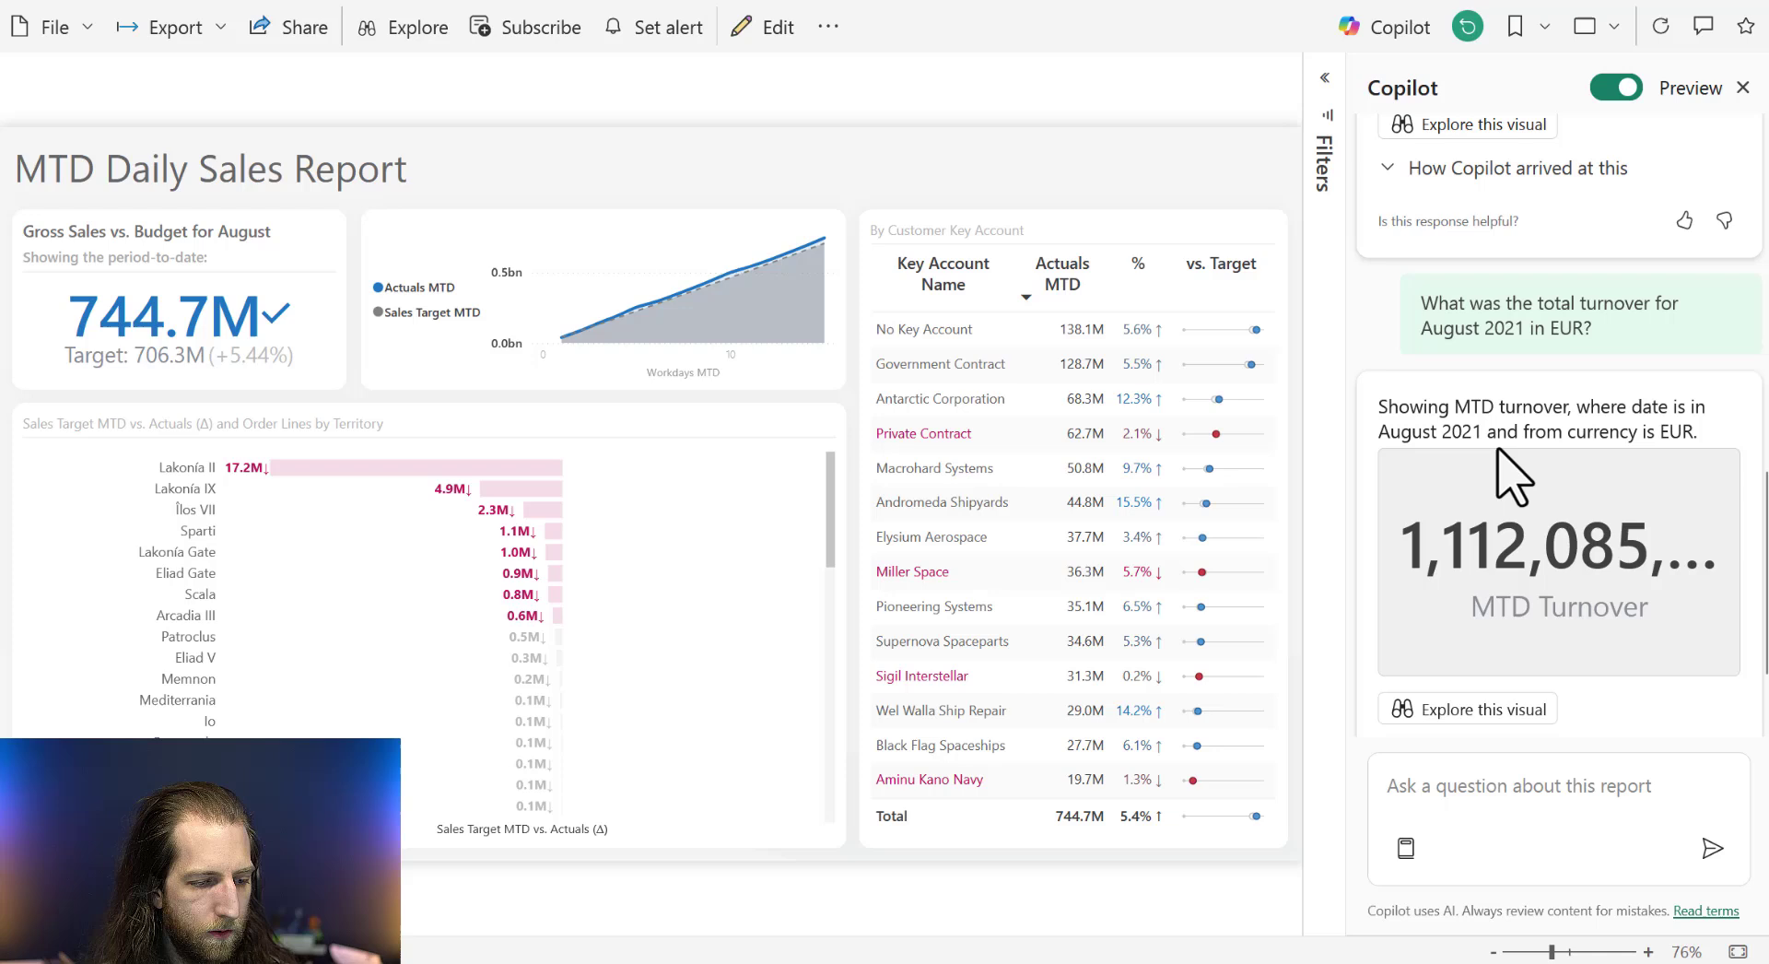
{"action": "double_click", "coordinate": [1552, 309]}
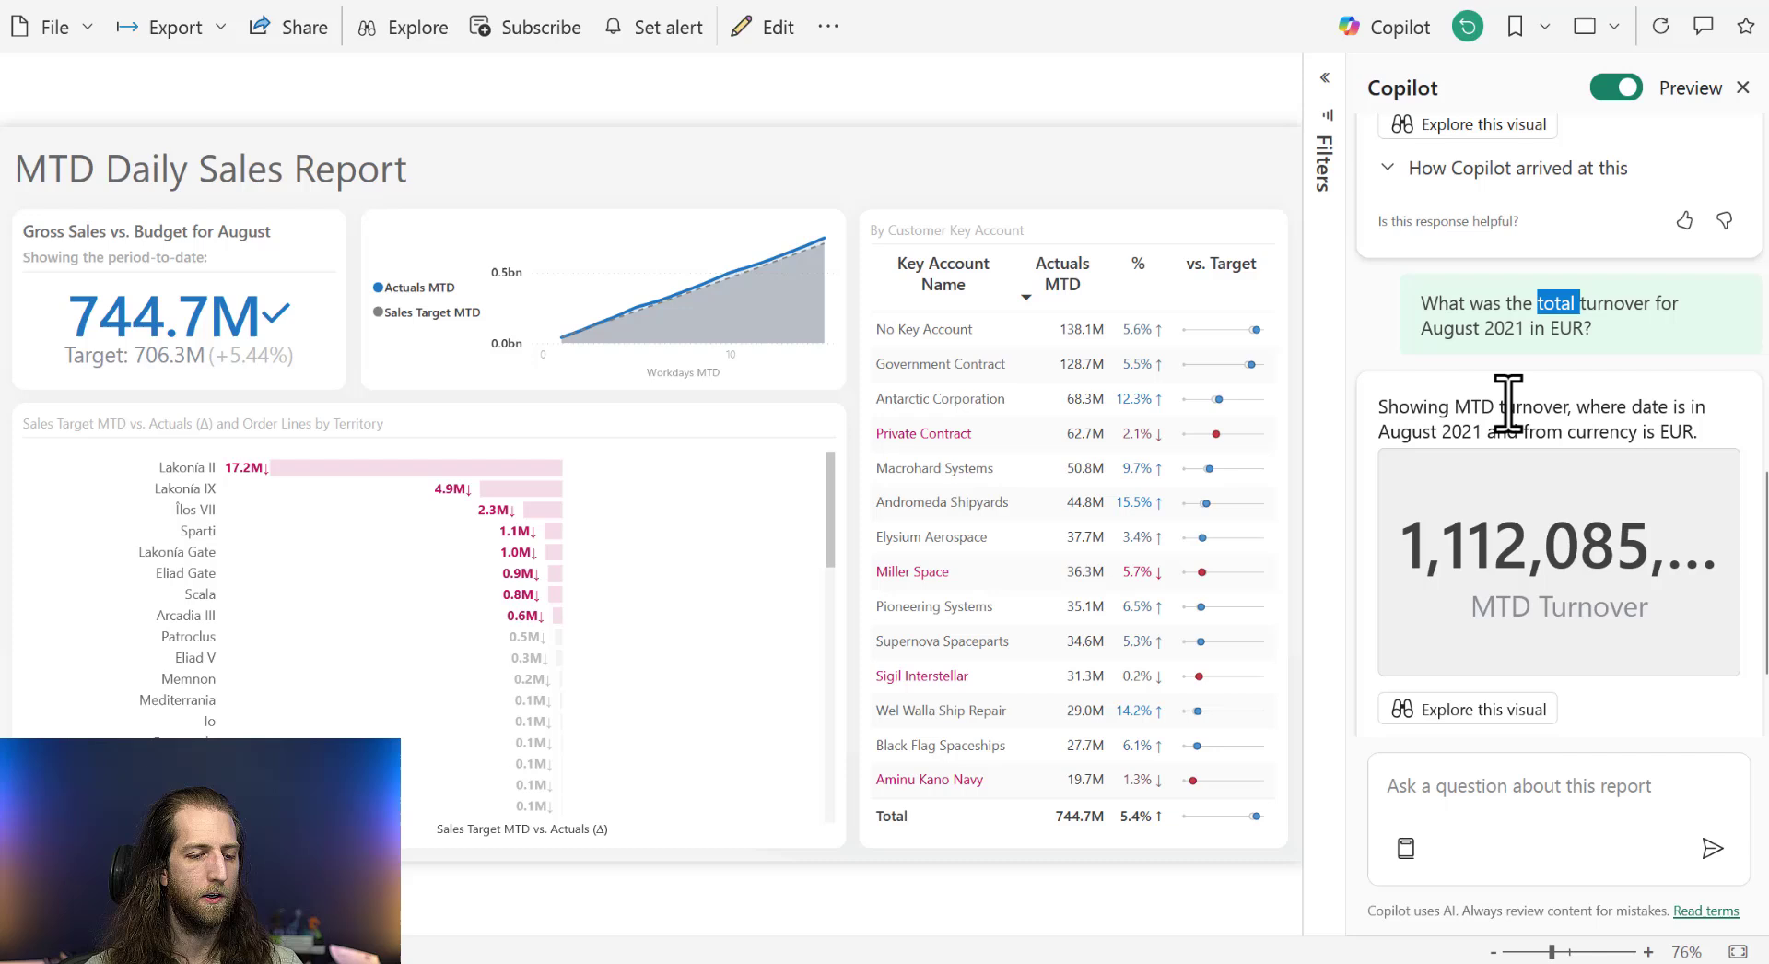
{"action": "left_click", "coordinate": [1433, 441]}
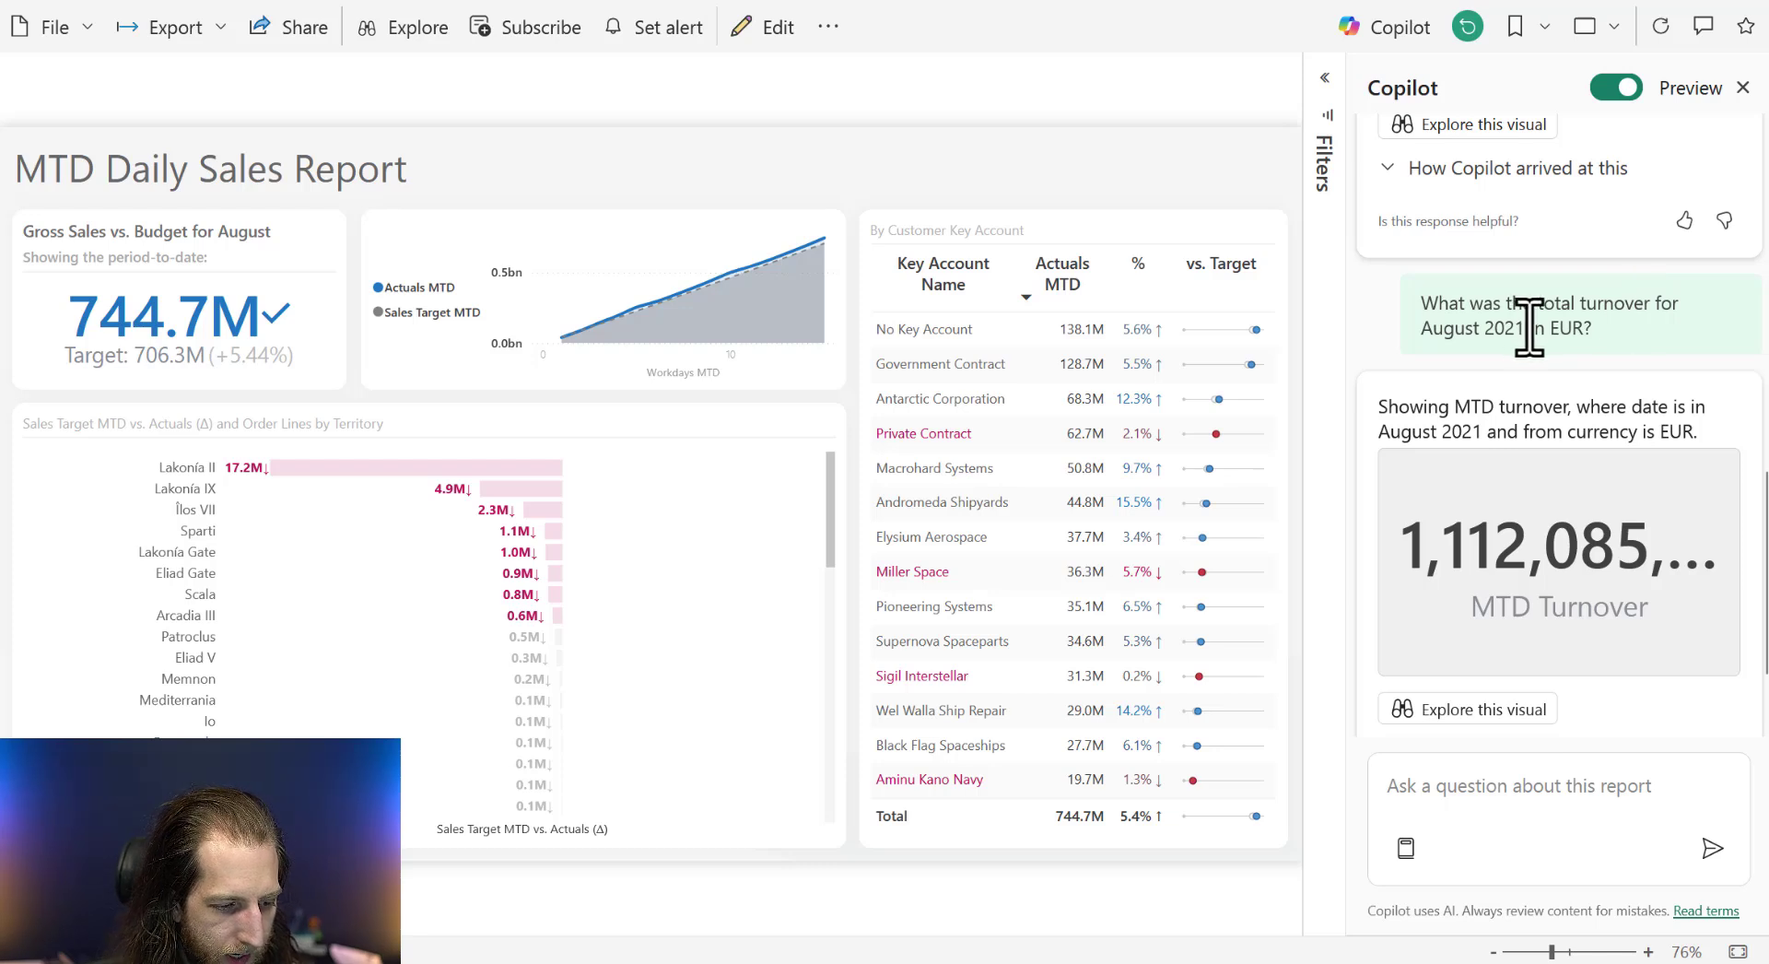
{"action": "left_click_drag", "start_coordinate": [1529, 329], "coordinate": [1544, 329]}
{"action": "left_click", "coordinate": [1482, 328]}
{"action": "left_click_drag", "start_coordinate": [1661, 304], "coordinate": [1674, 306]}
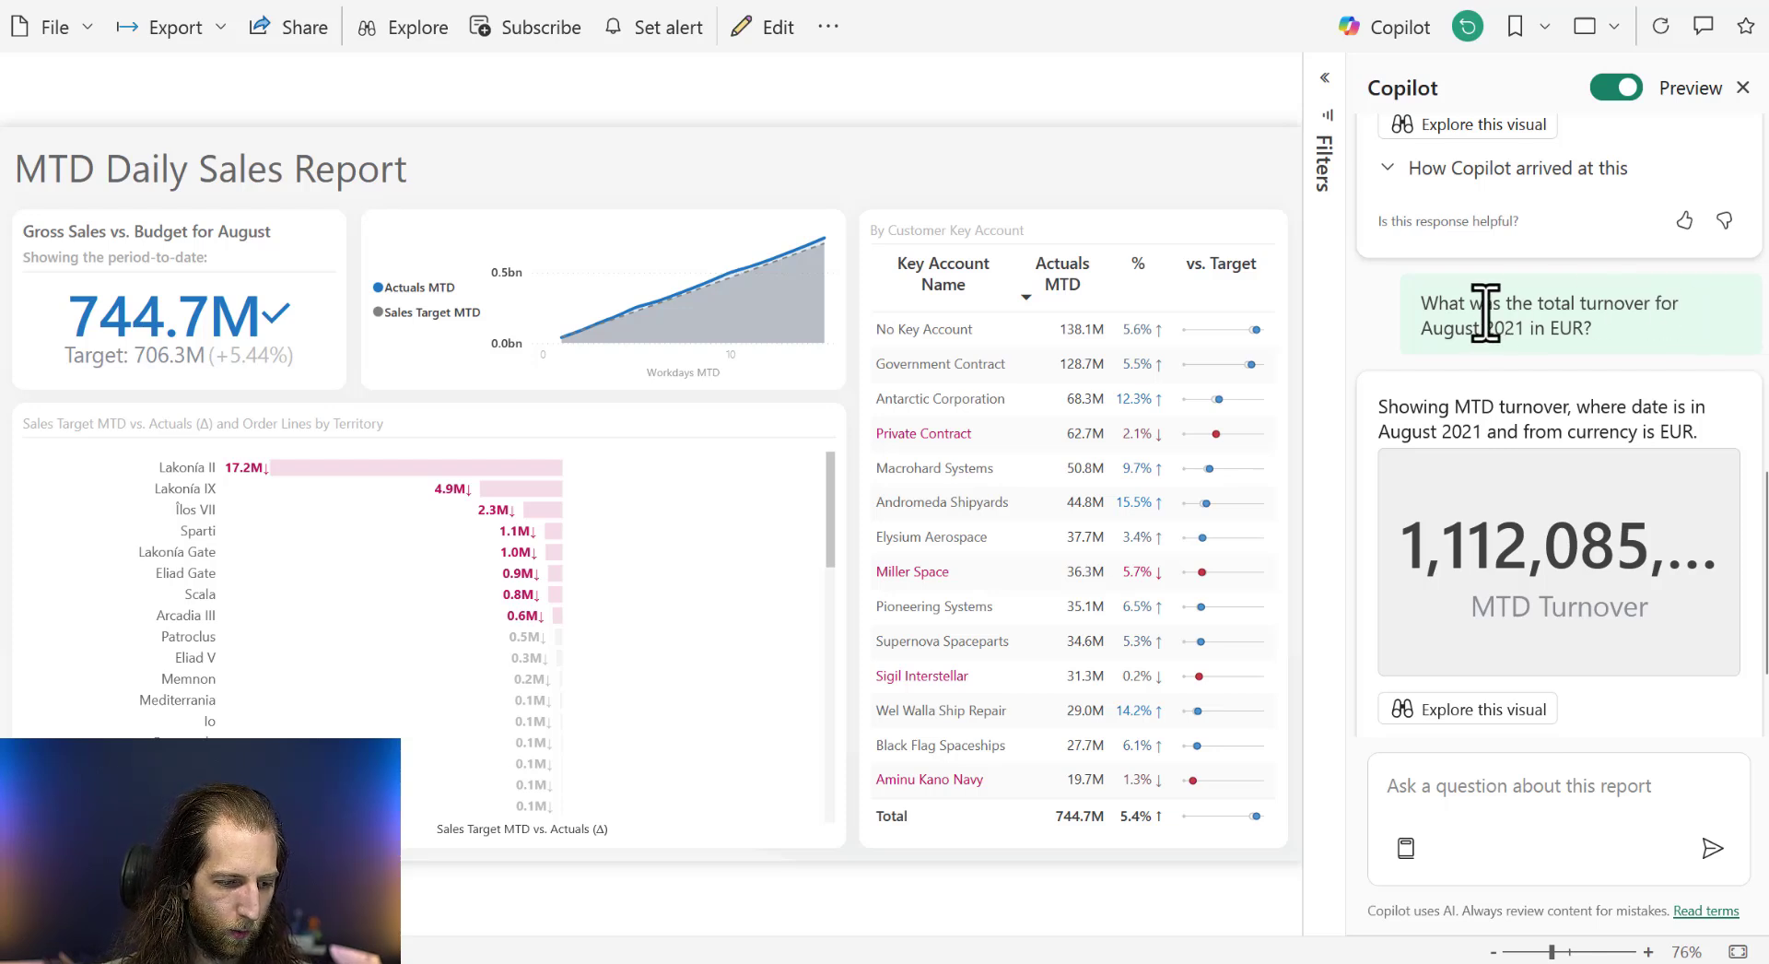
{"action": "left_click", "coordinate": [1559, 312]}
{"action": "scroll", "coordinate": [1559, 311], "scroll_direction": "down", "scroll_amount": 1}
{"action": "scroll", "coordinate": [1560, 312], "scroll_direction": "up", "scroll_amount": 1}
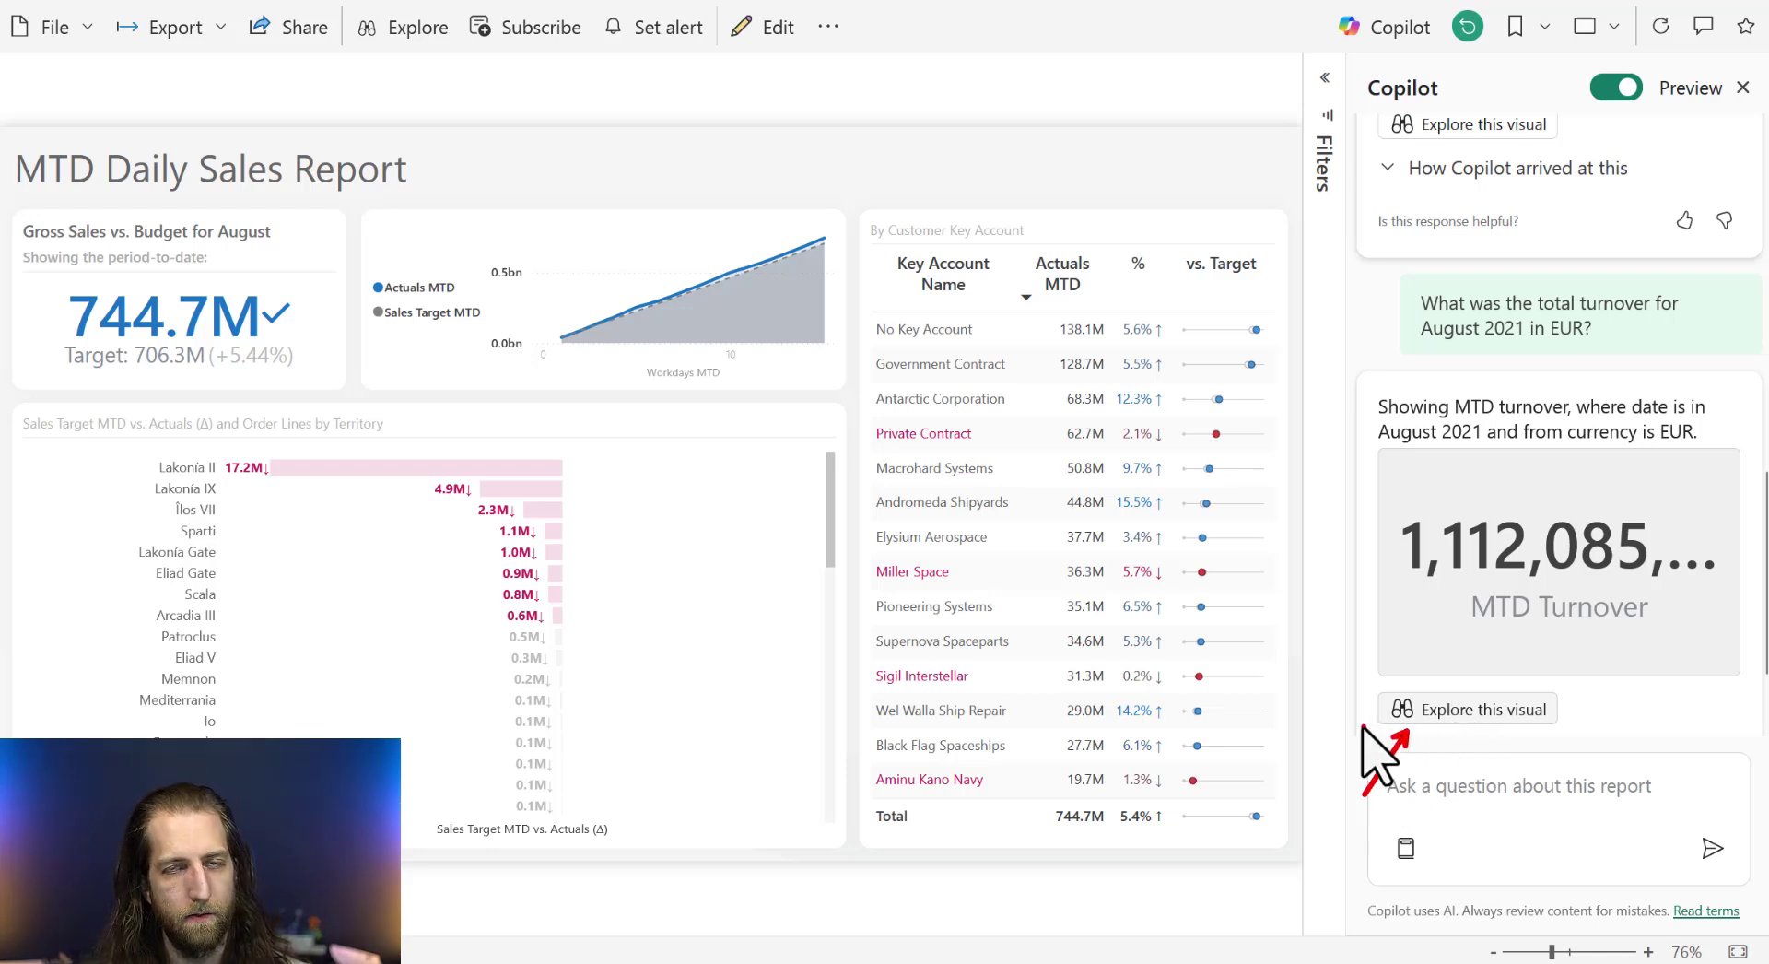
Explore the turnover answer as a Matrix with Territory as rows.
{"action": "left_click", "coordinate": [1437, 726]}
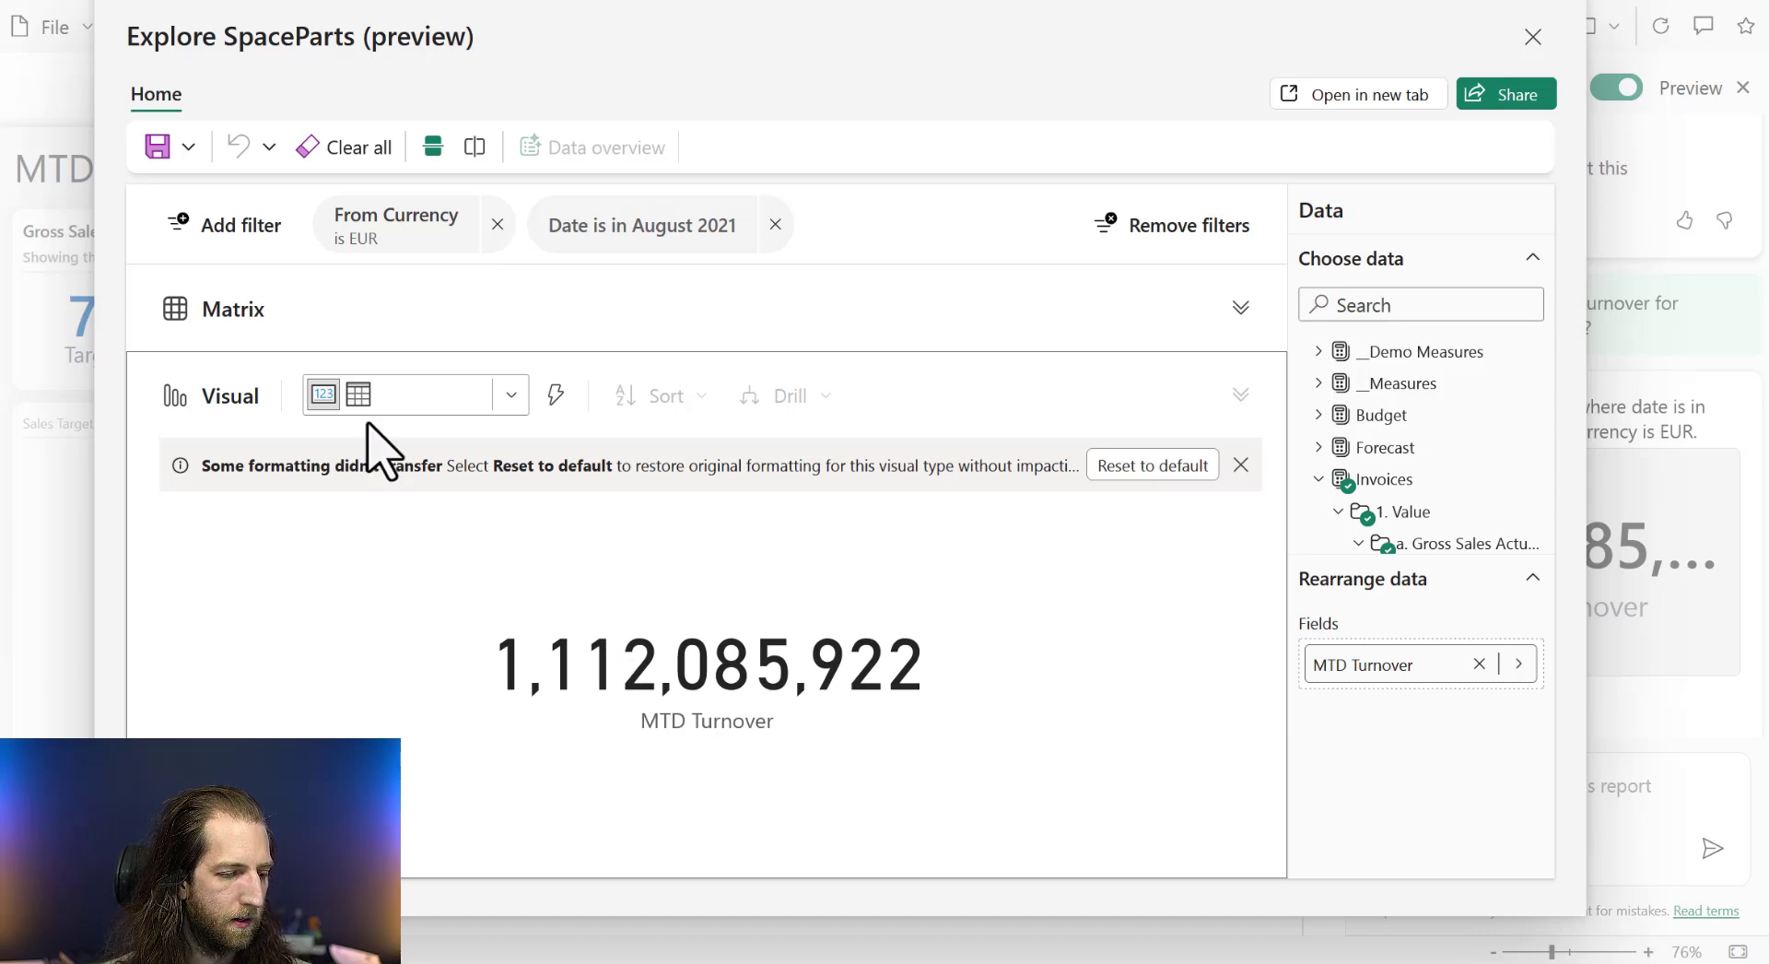
{"action": "left_click", "coordinate": [458, 324]}
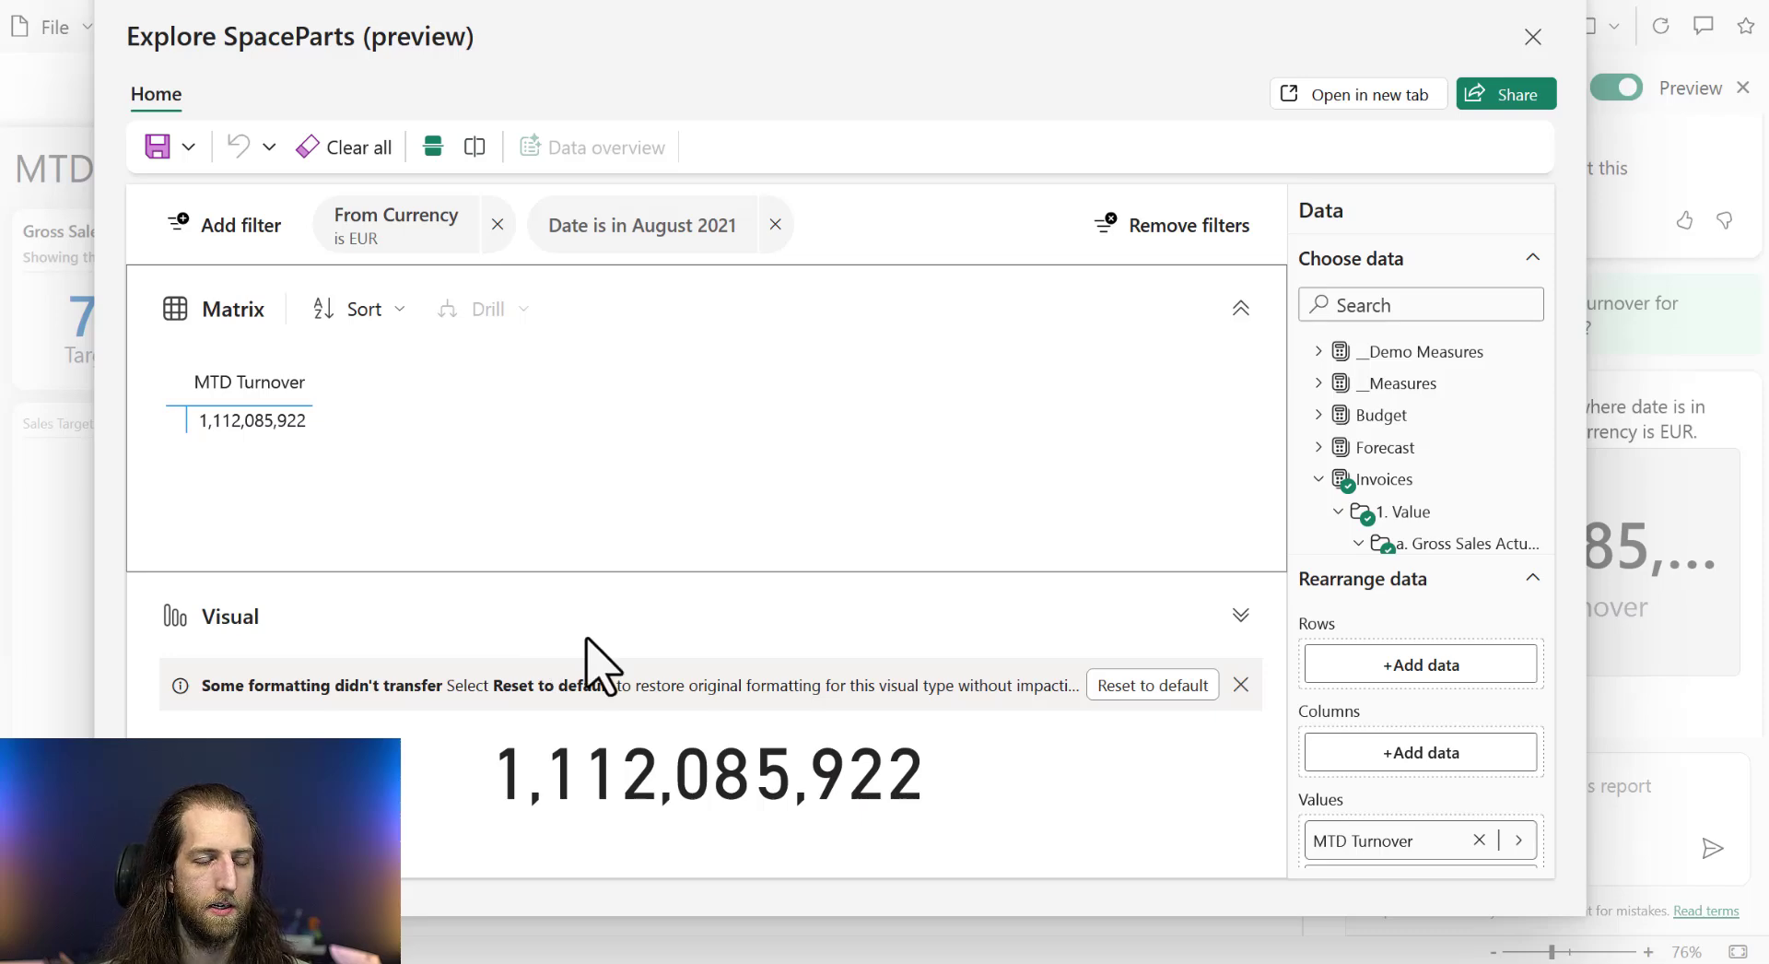
{"action": "scroll", "coordinate": [1402, 433], "scroll_direction": "down", "scroll_amount": 5}
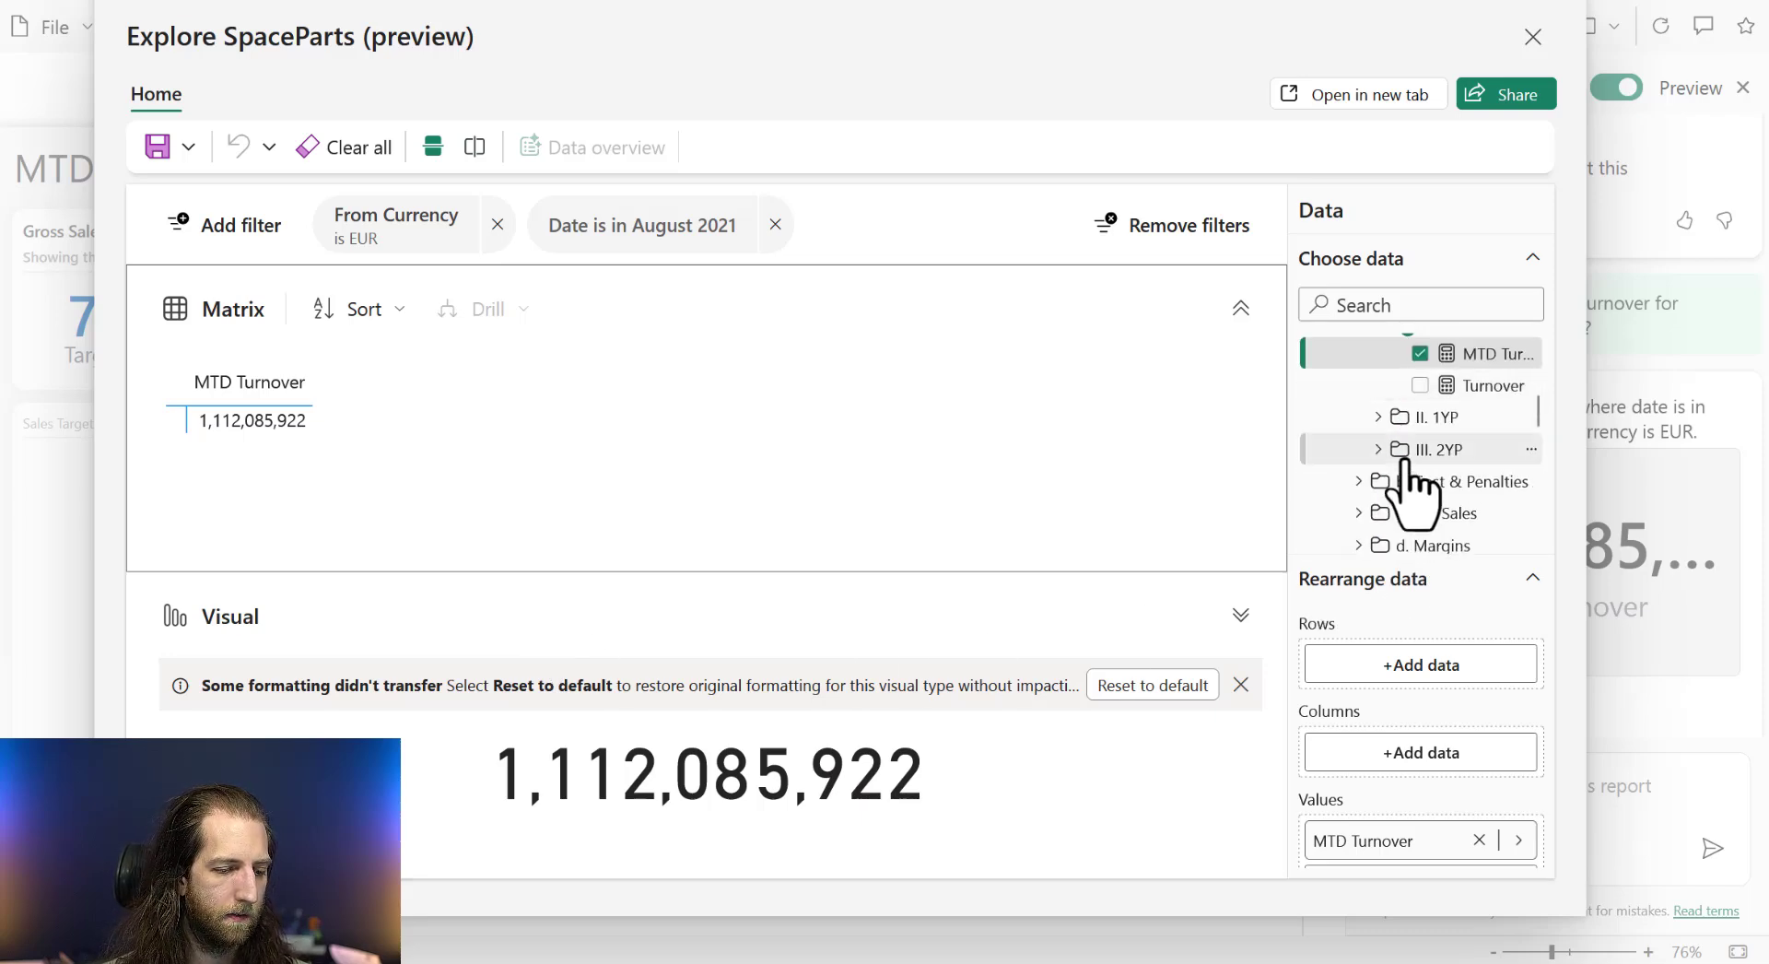
{"action": "scroll", "coordinate": [1403, 460], "scroll_direction": "up", "scroll_amount": 5}
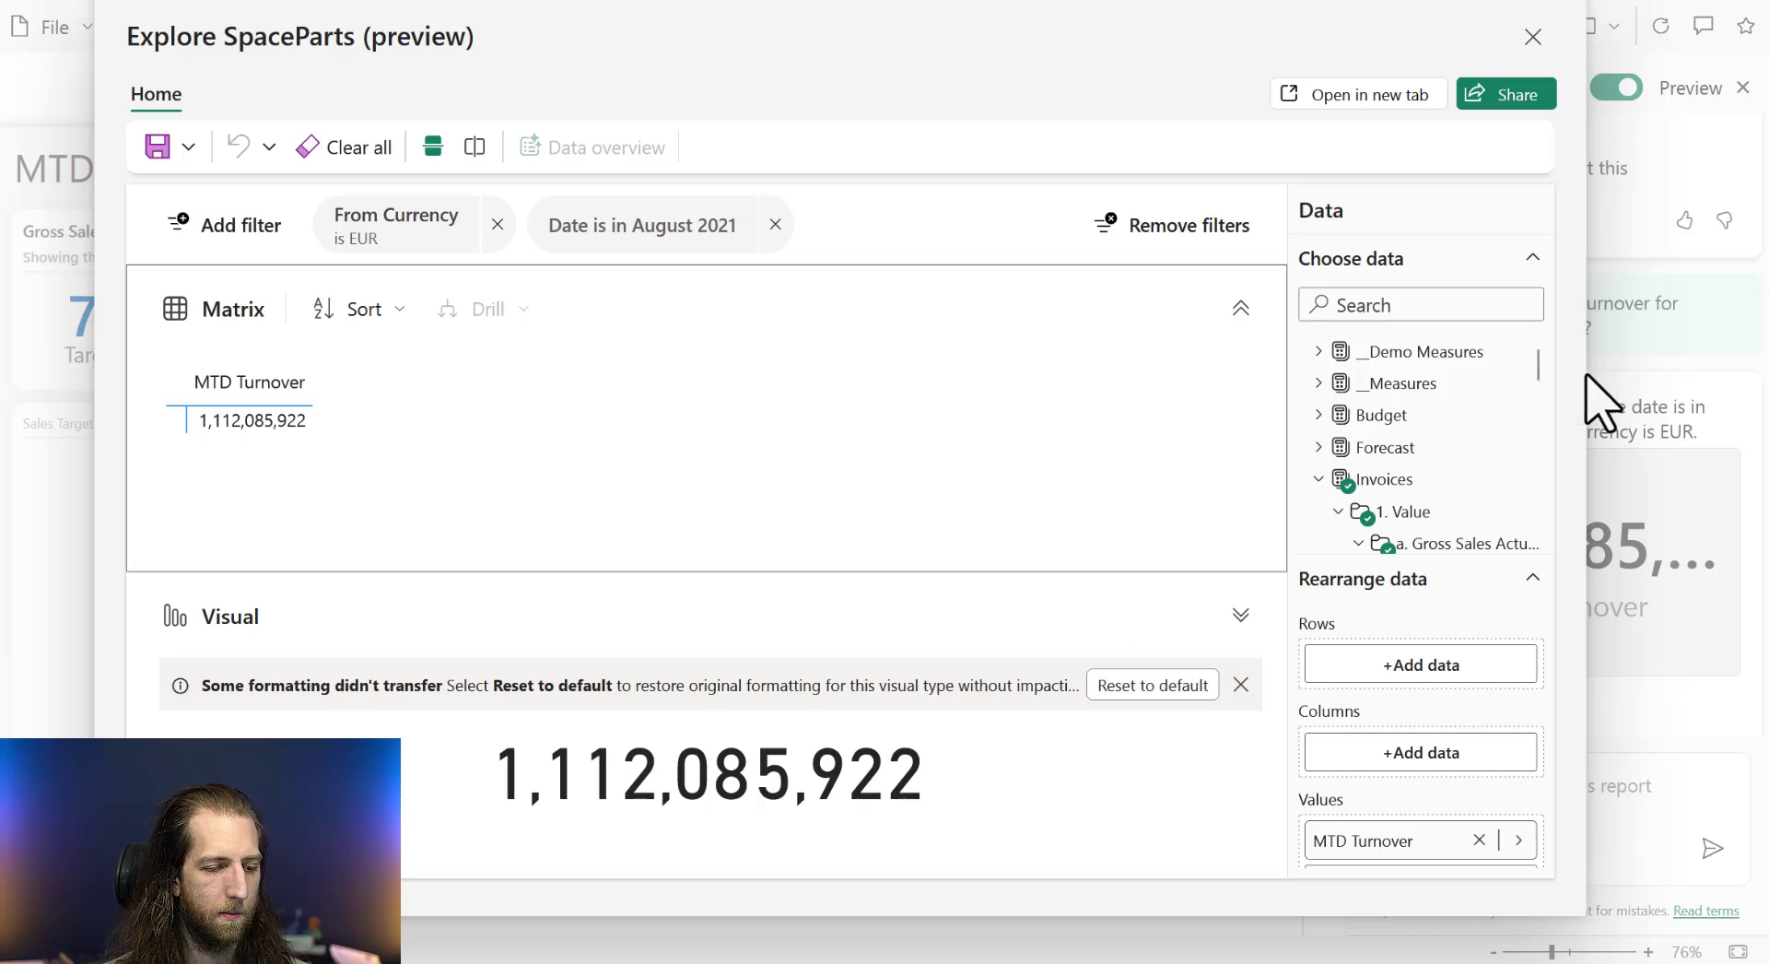
{"action": "left_click", "coordinate": [1449, 303]}
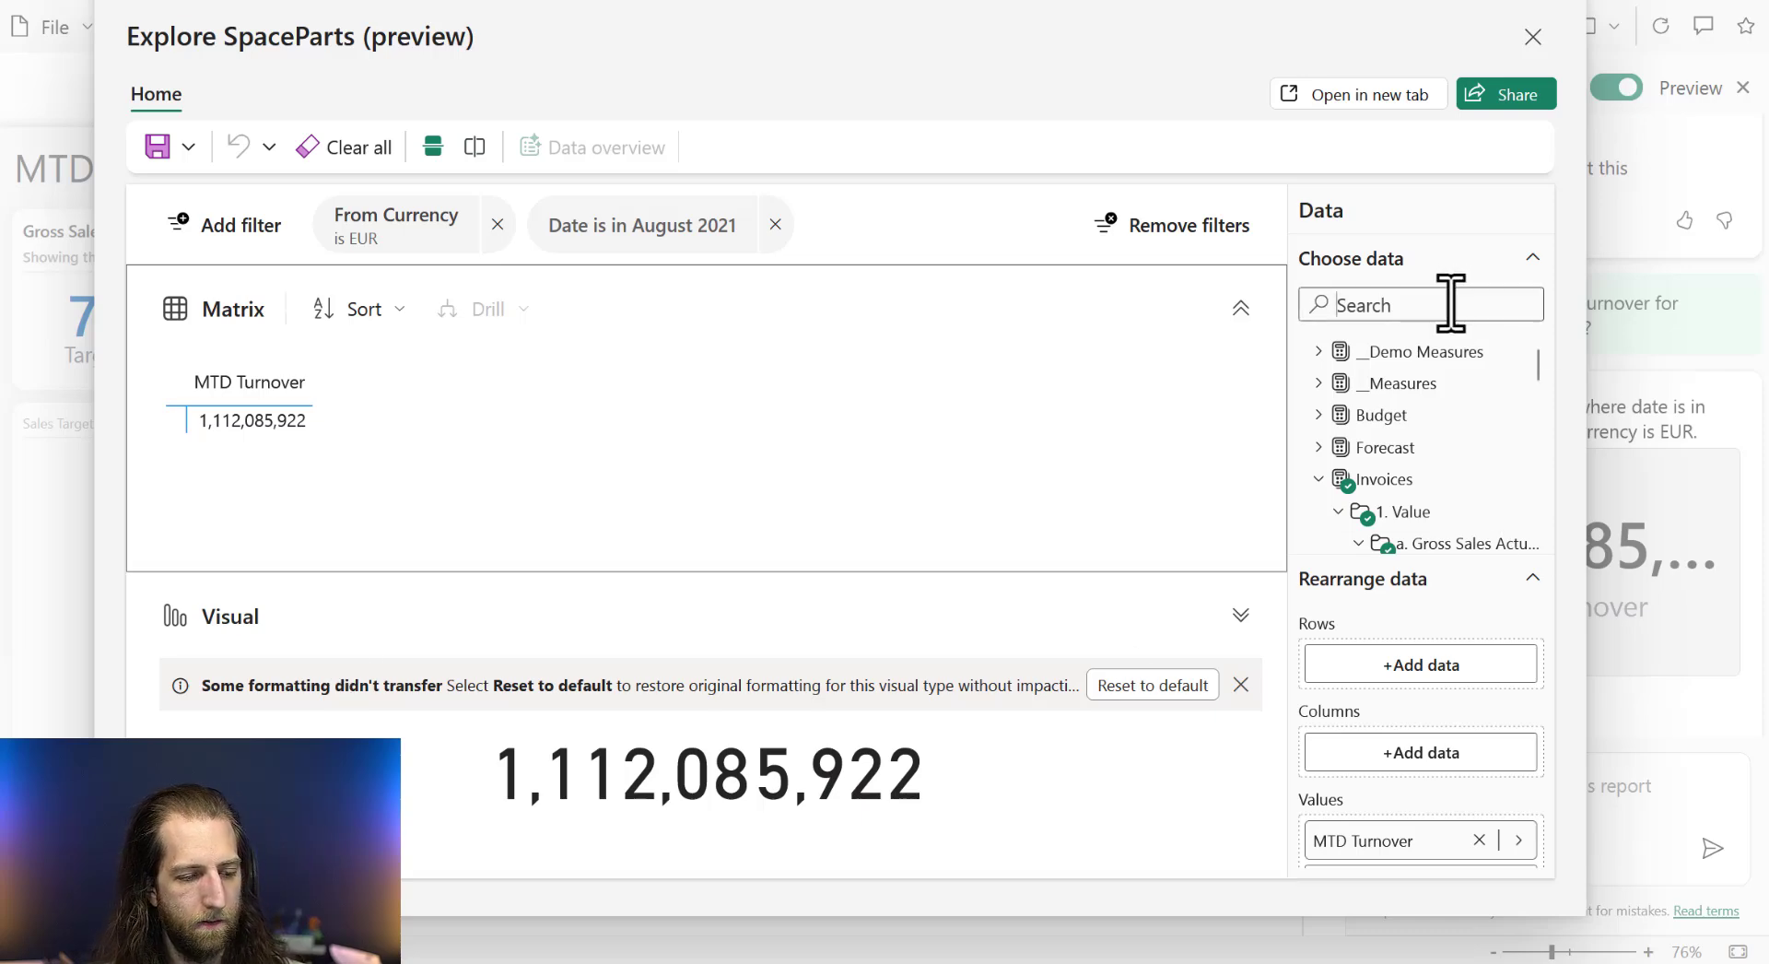
{"action": "type", "text": "territo"}
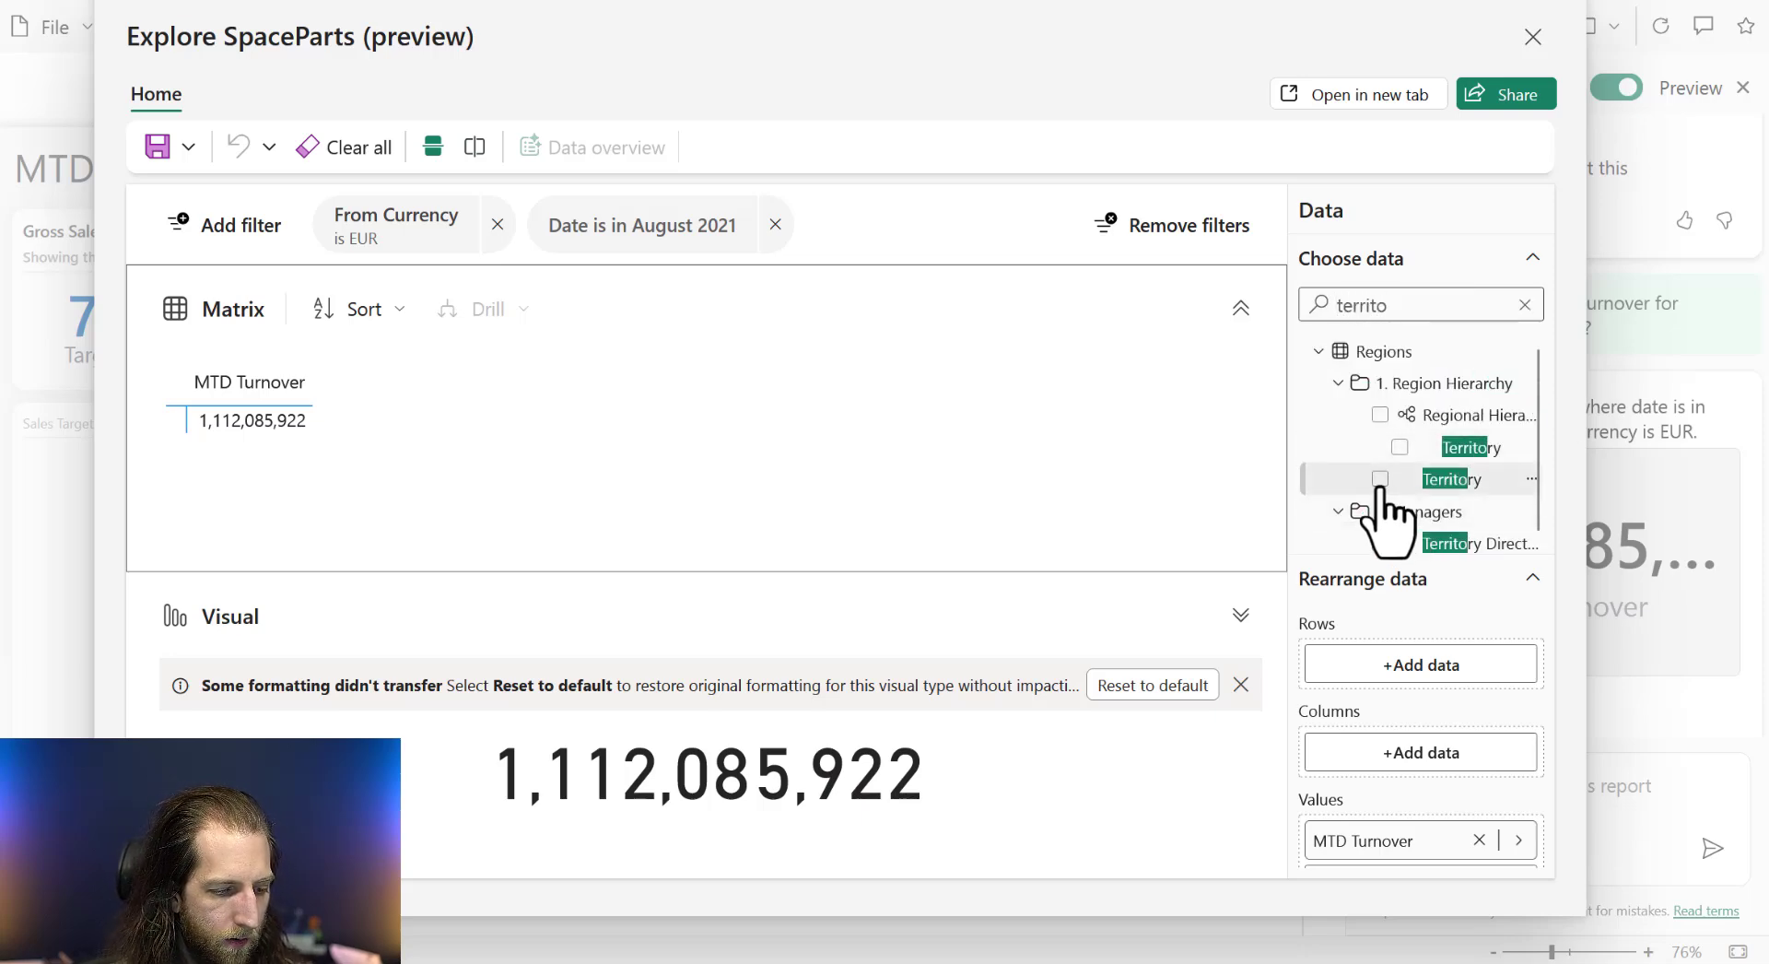
{"action": "left_click", "coordinate": [1382, 478]}
Add the product Type field as matrix columns and clear the field search.
{"action": "double_click", "coordinate": [1397, 295]}
{"action": "type", "text": "categ"}
{"action": "double_click", "coordinate": [1400, 295]}
{"action": "type", "text": "type"}
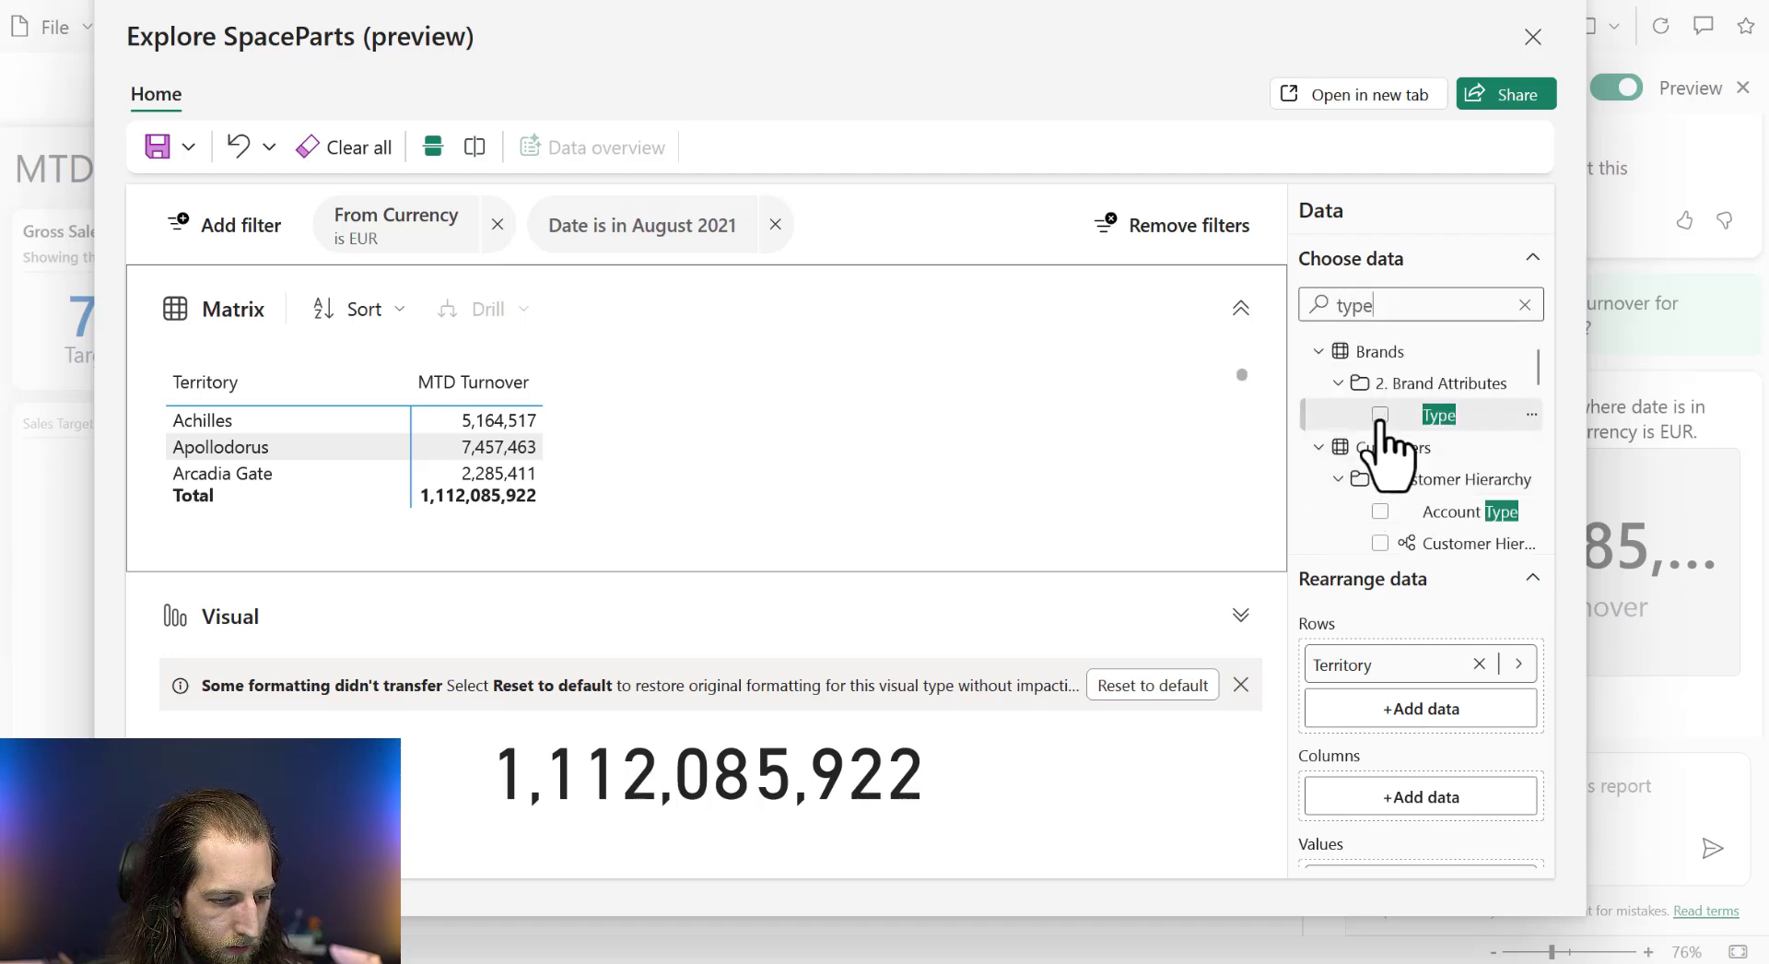
{"action": "scroll", "coordinate": [1373, 525], "scroll_direction": "down", "scroll_amount": 3}
{"action": "scroll", "coordinate": [1396, 460], "scroll_direction": "up", "scroll_amount": 2}
{"action": "scroll", "coordinate": [1401, 414], "scroll_direction": "down", "scroll_amount": 4}
{"action": "scroll", "coordinate": [1398, 406], "scroll_direction": "down", "scroll_amount": 3}
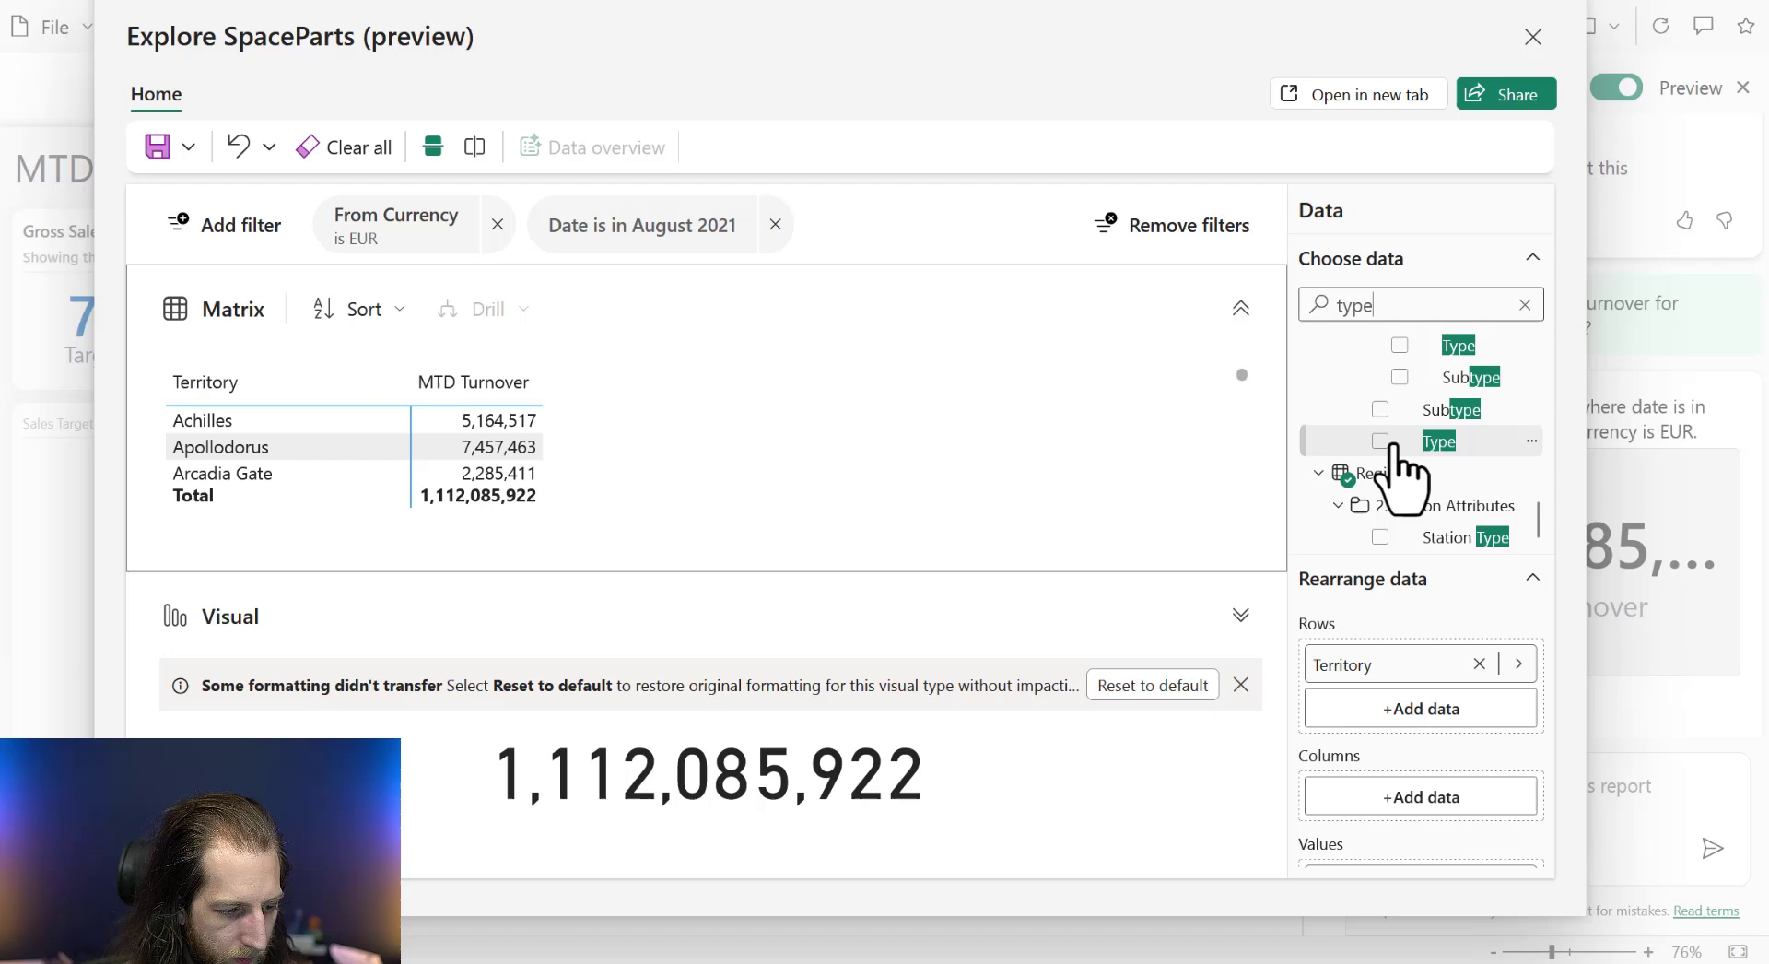
{"action": "left_click", "coordinate": [1379, 440]}
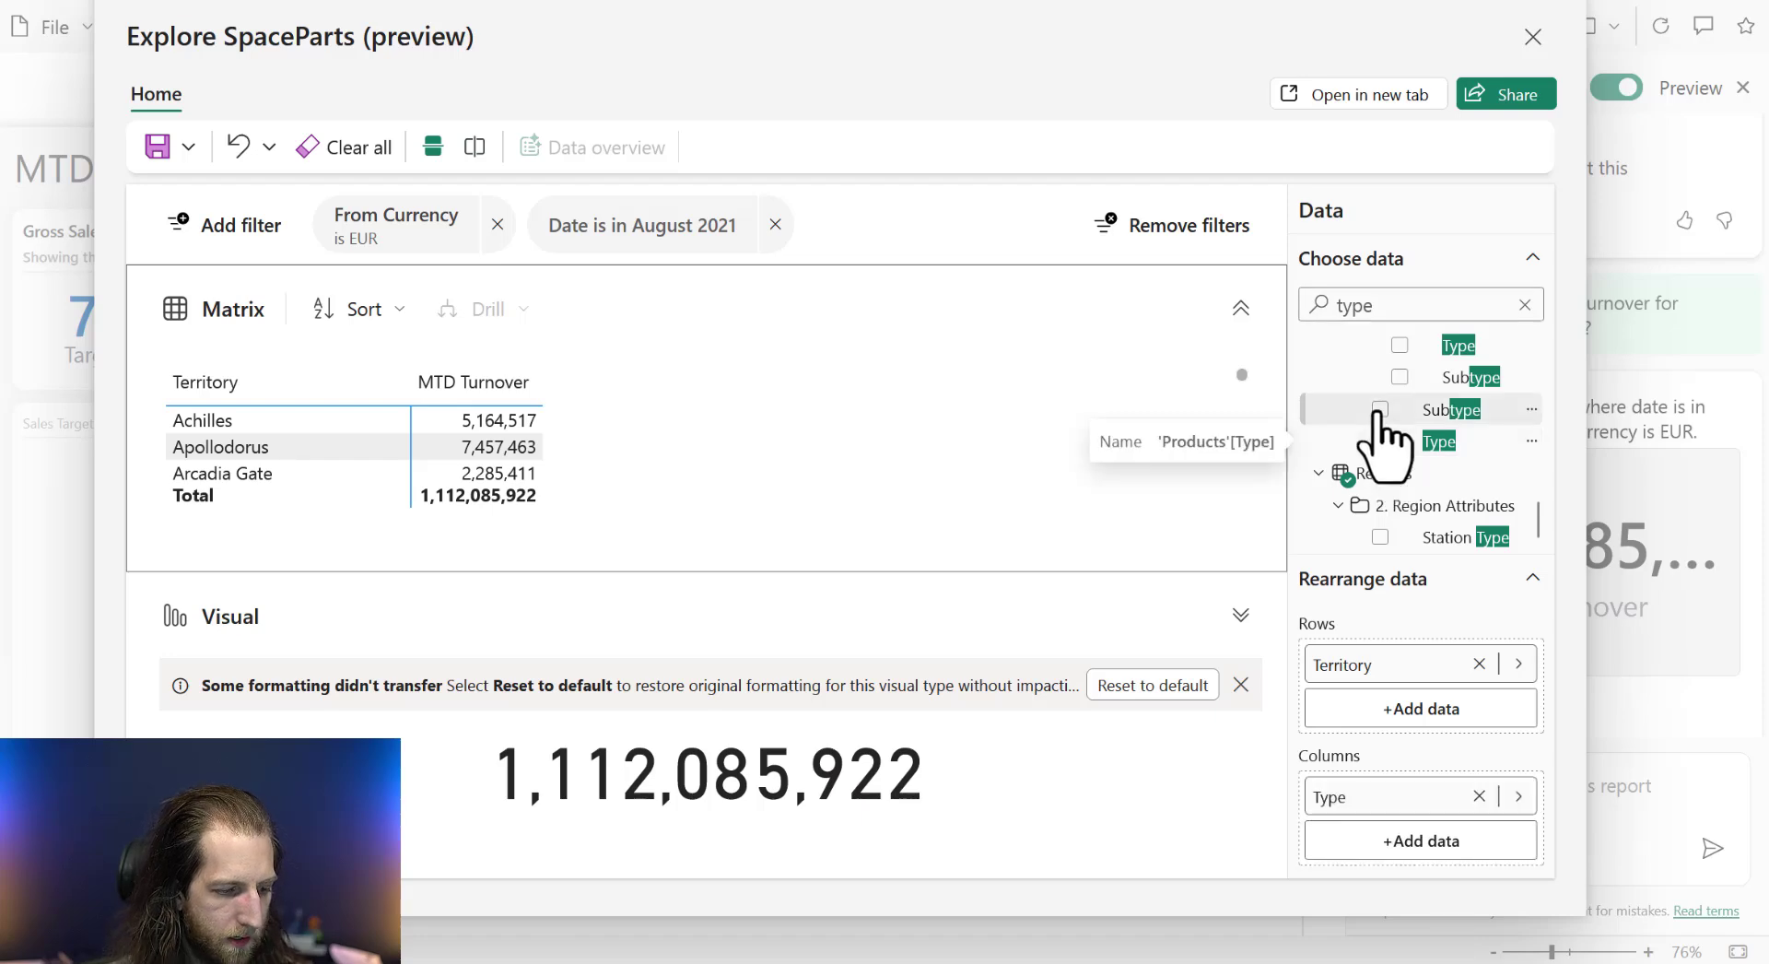
{"action": "left_click", "coordinate": [1525, 304]}
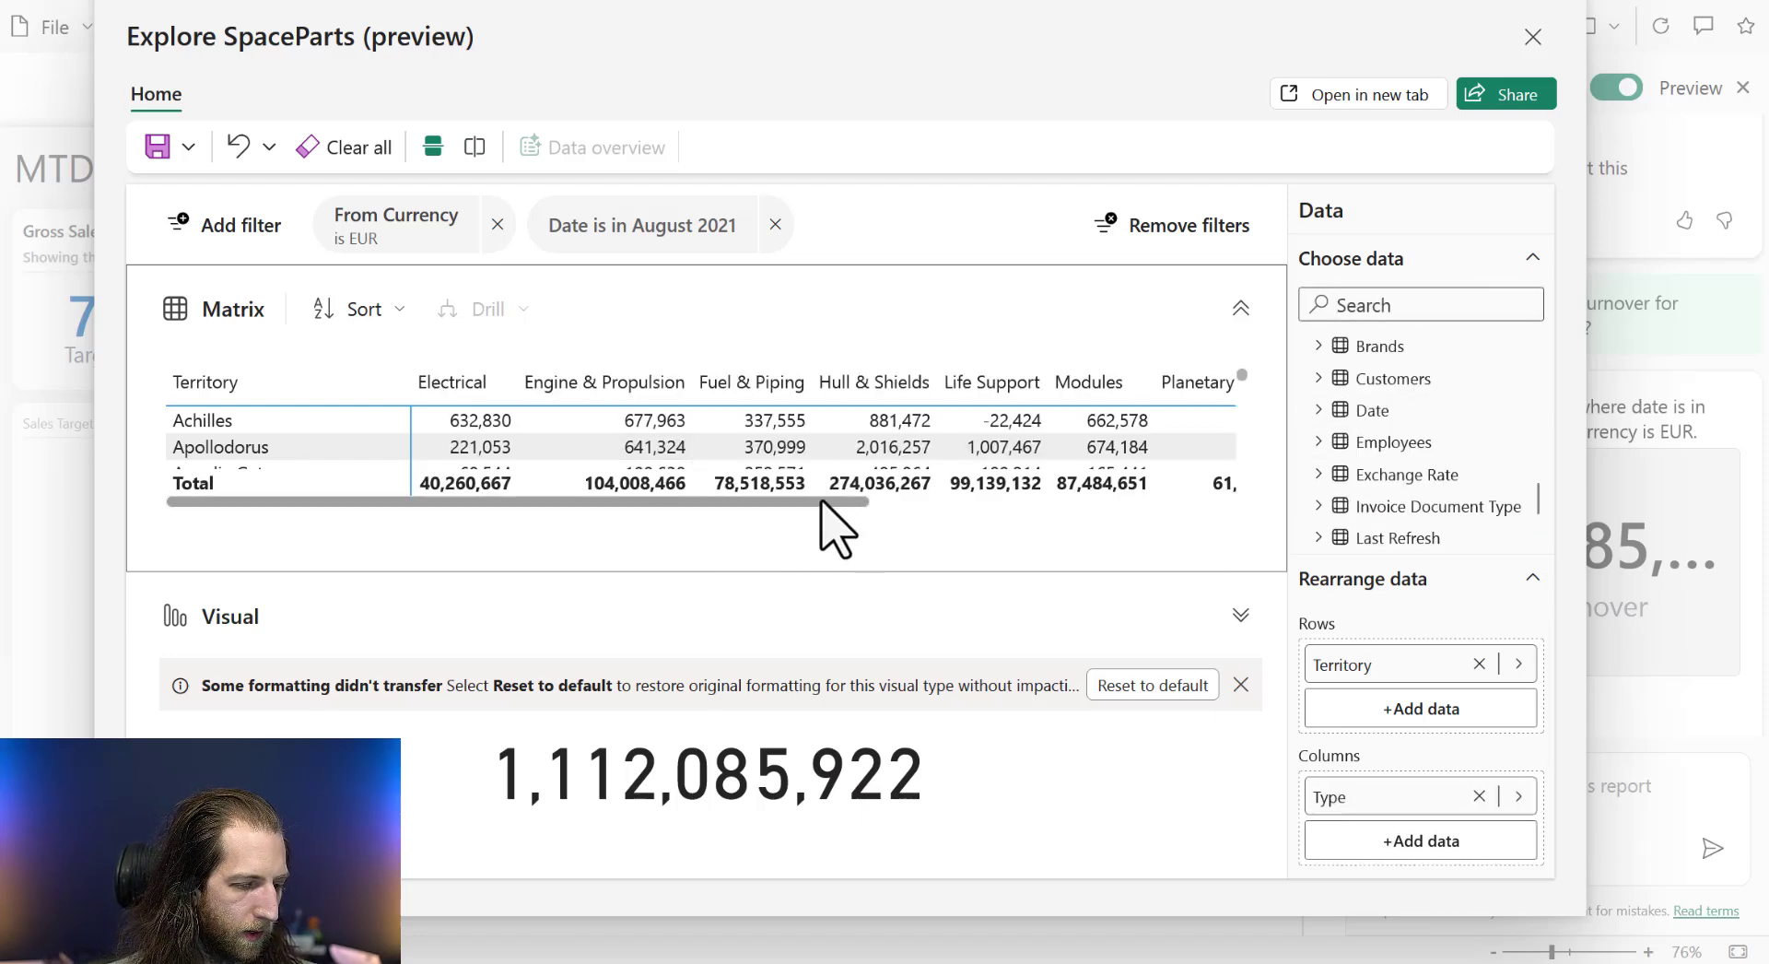
{"action": "left_click_drag", "start_coordinate": [827, 507], "coordinate": [853, 534]}
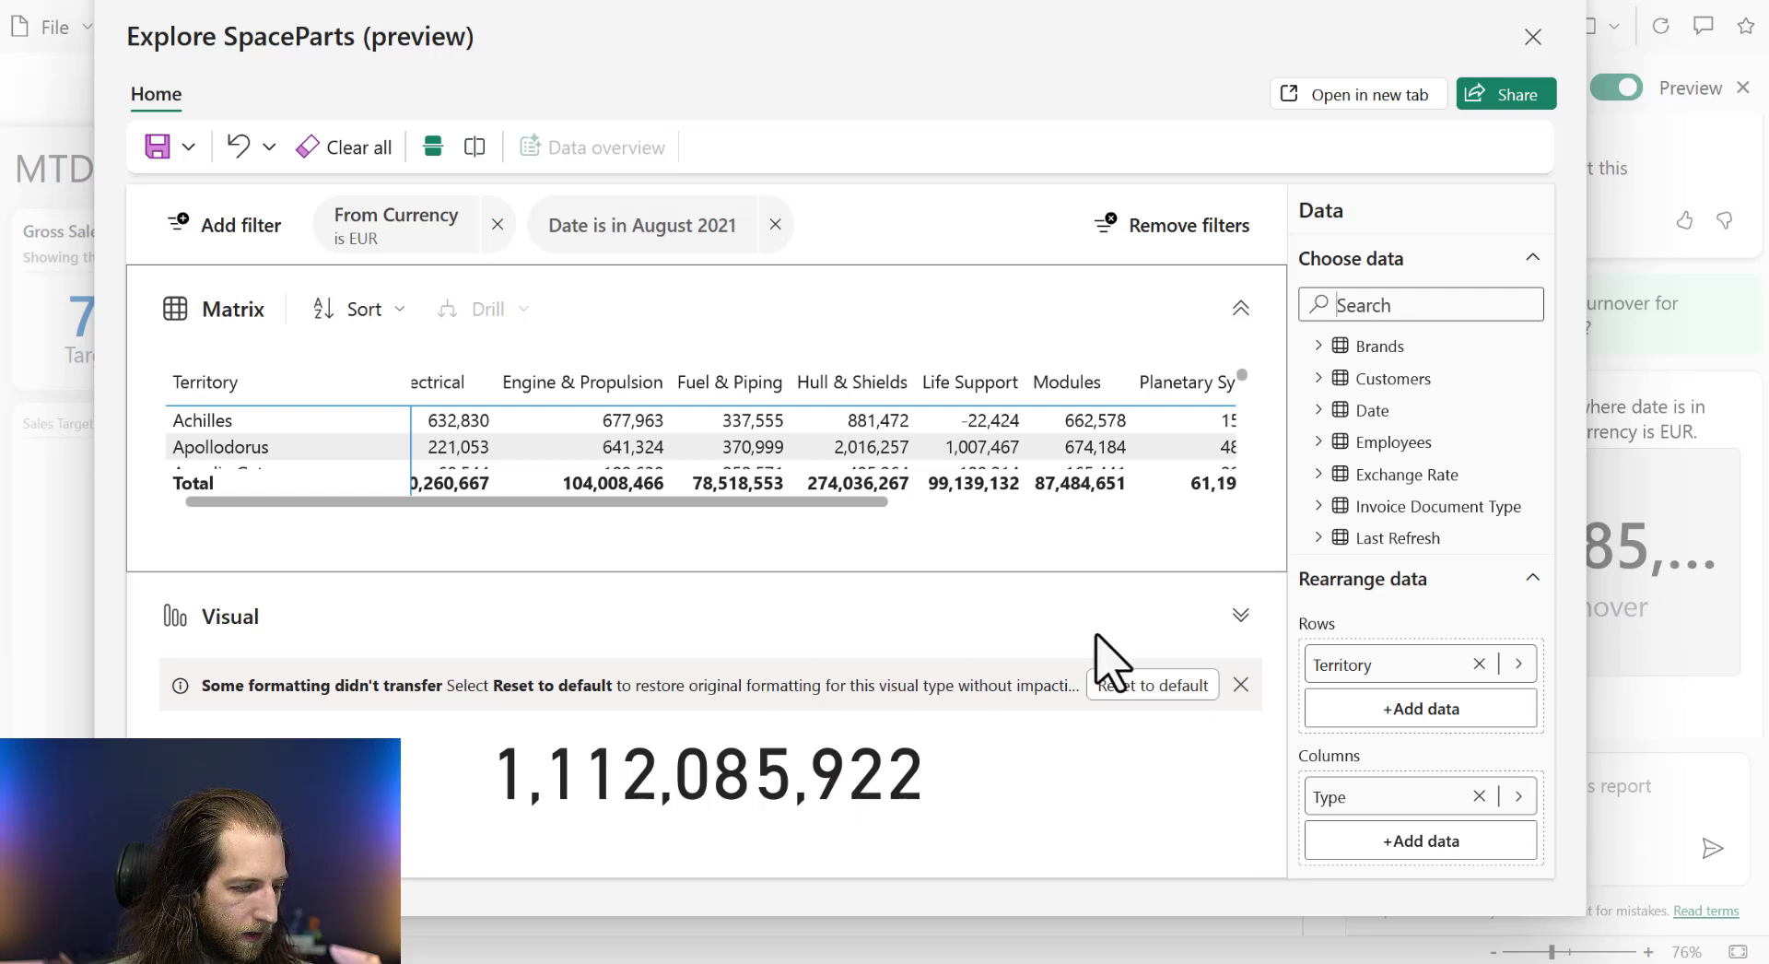
{"action": "left_click", "coordinate": [1241, 615]}
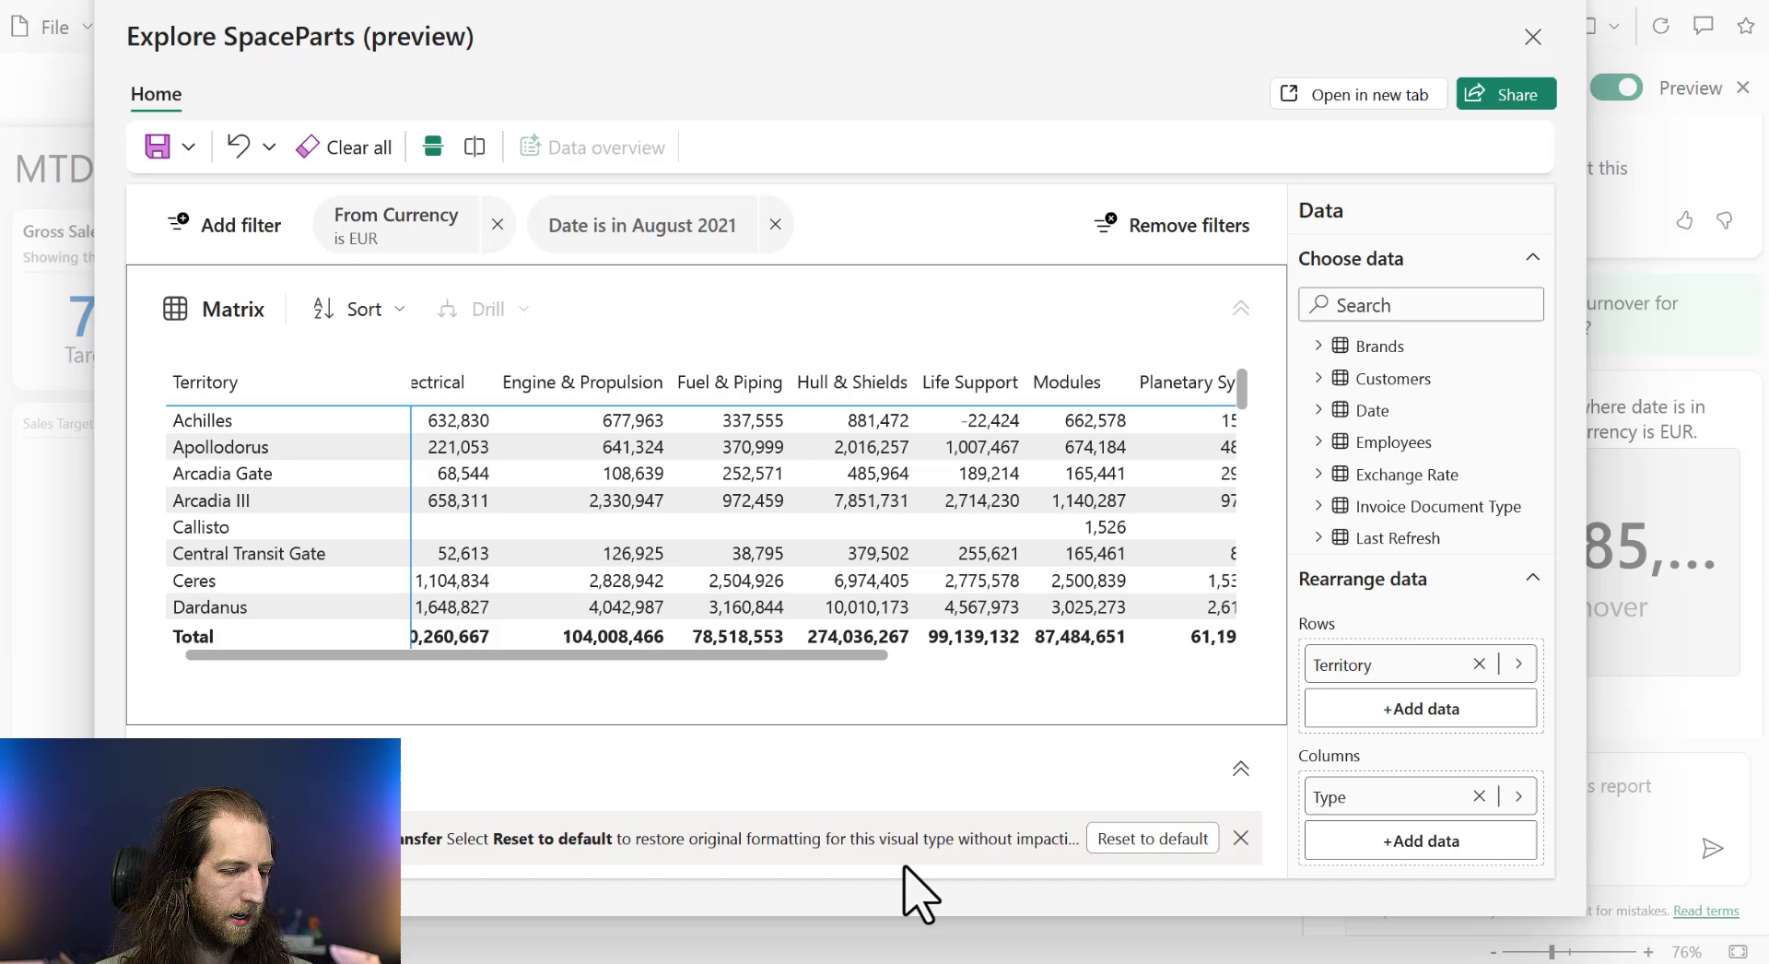
{"action": "left_click", "coordinate": [1234, 755]}
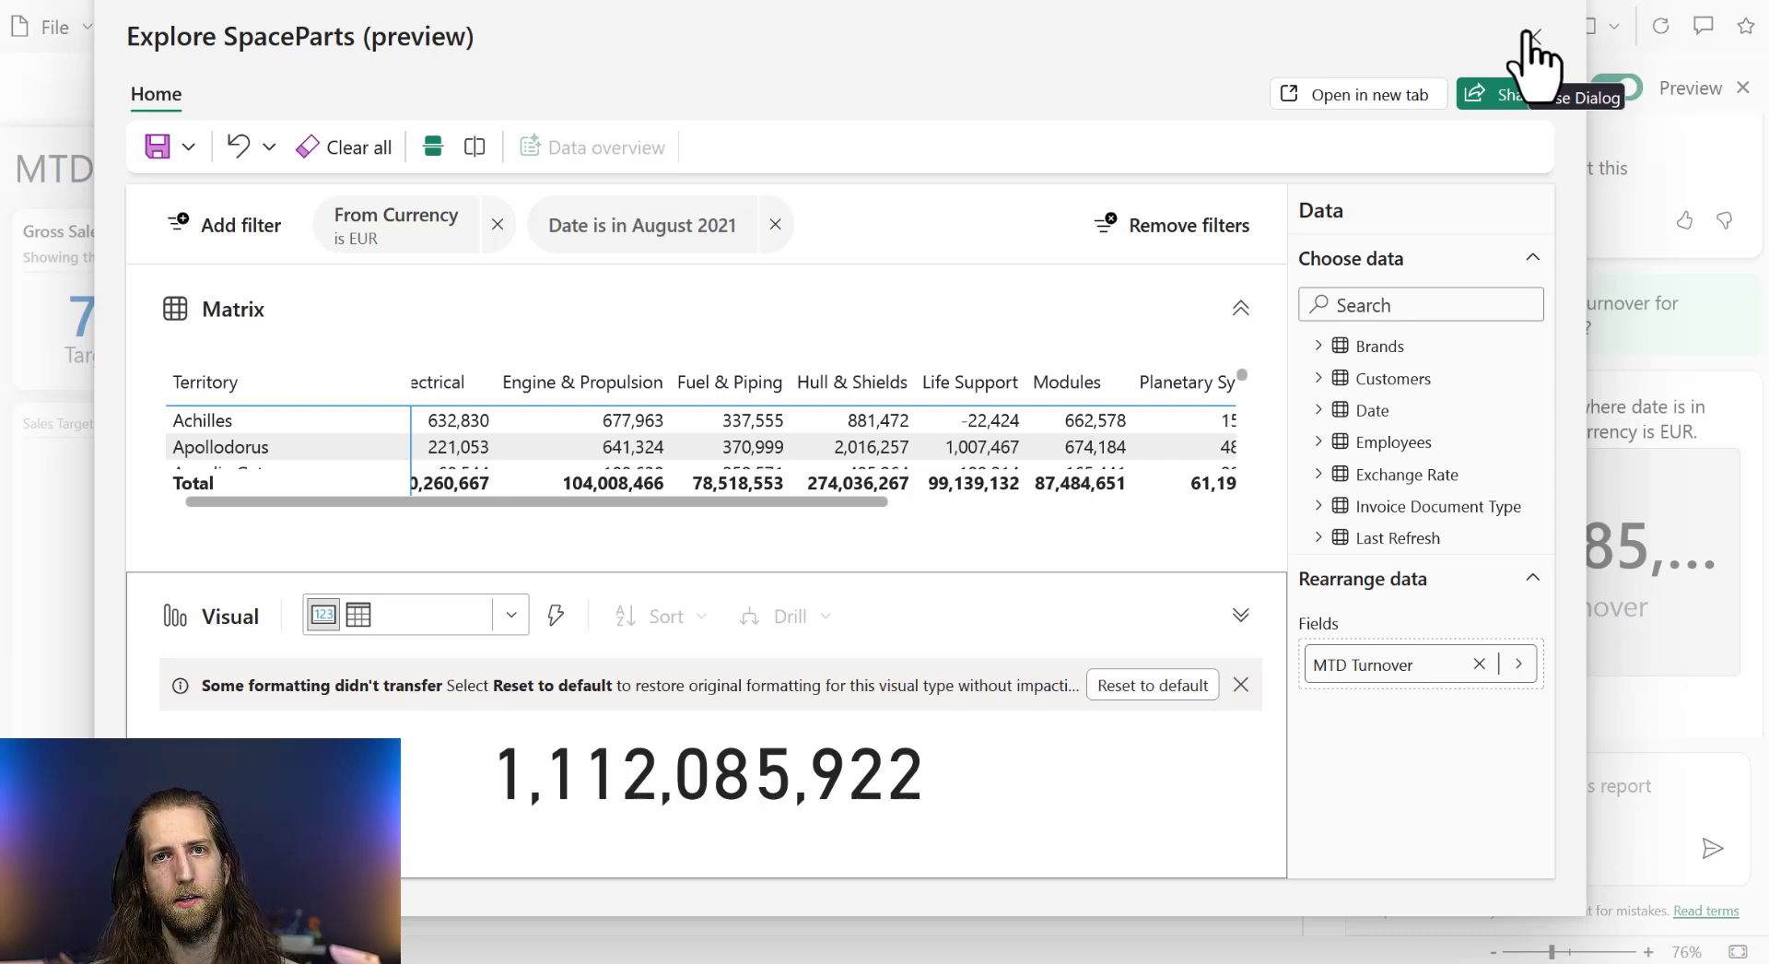
Close the exploration without saving and toggle the Copilot pane off and on for a new conversation.
{"action": "left_click", "coordinate": [1531, 37]}
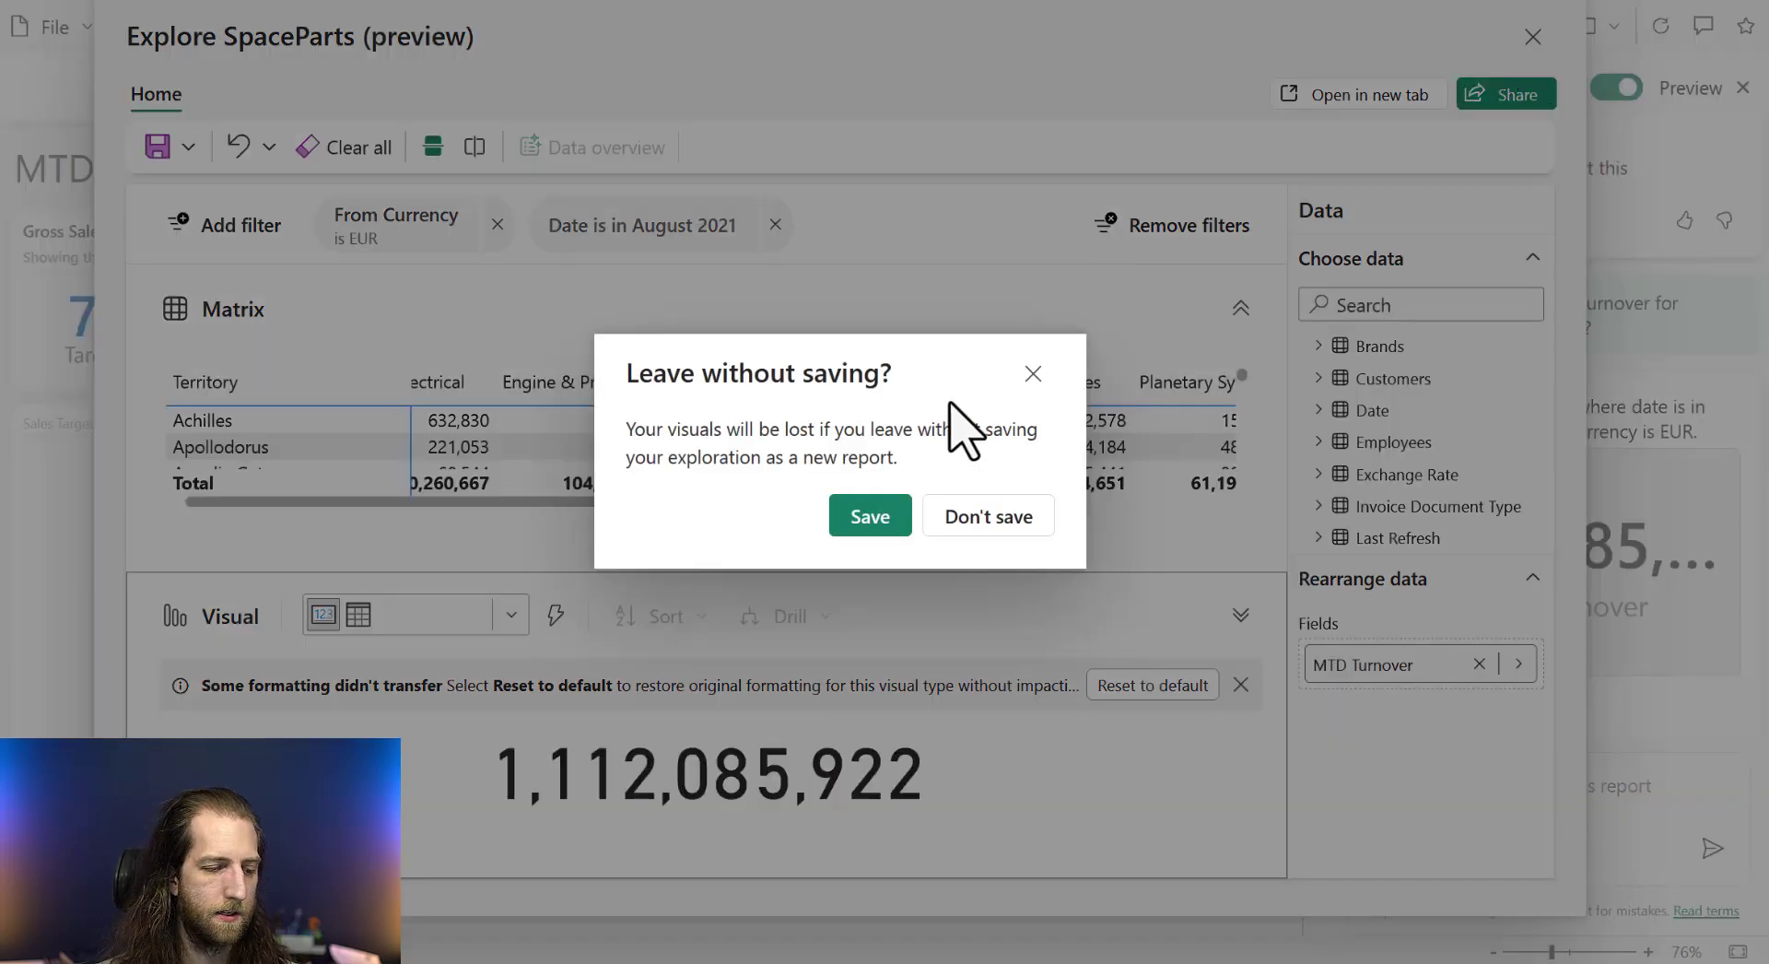
{"action": "left_click", "coordinate": [987, 514]}
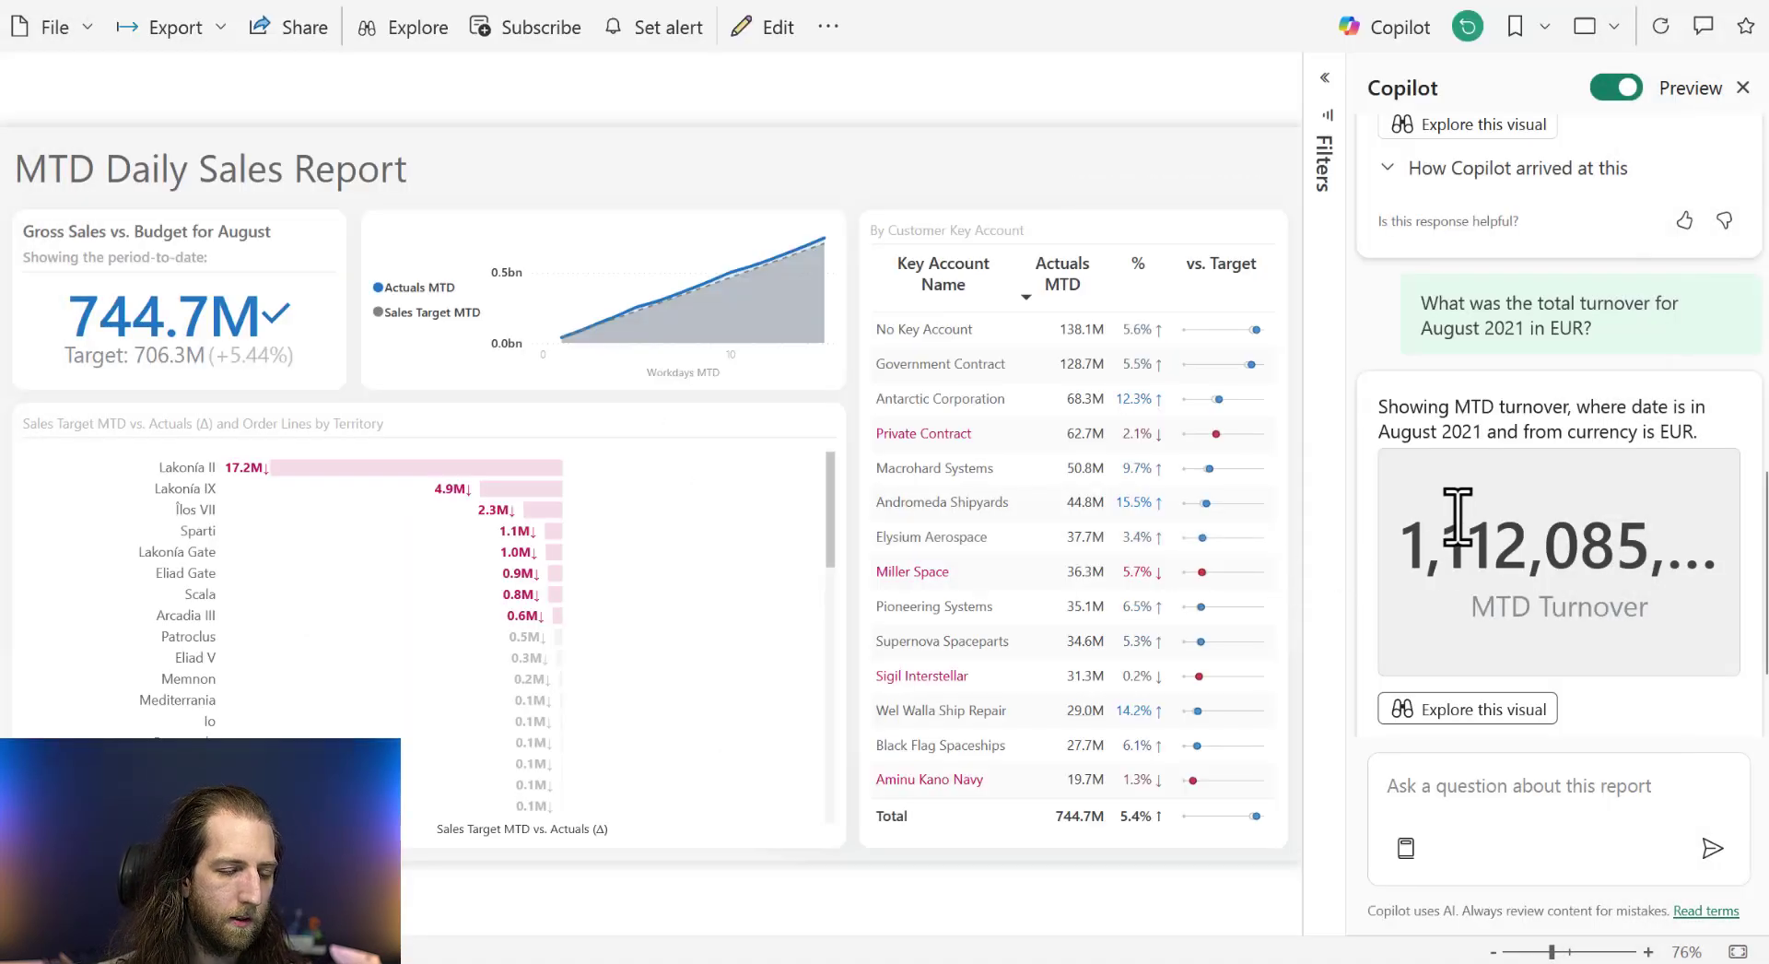
{"action": "left_click", "coordinate": [1353, 28]}
{"action": "left_click", "coordinate": [1351, 27]}
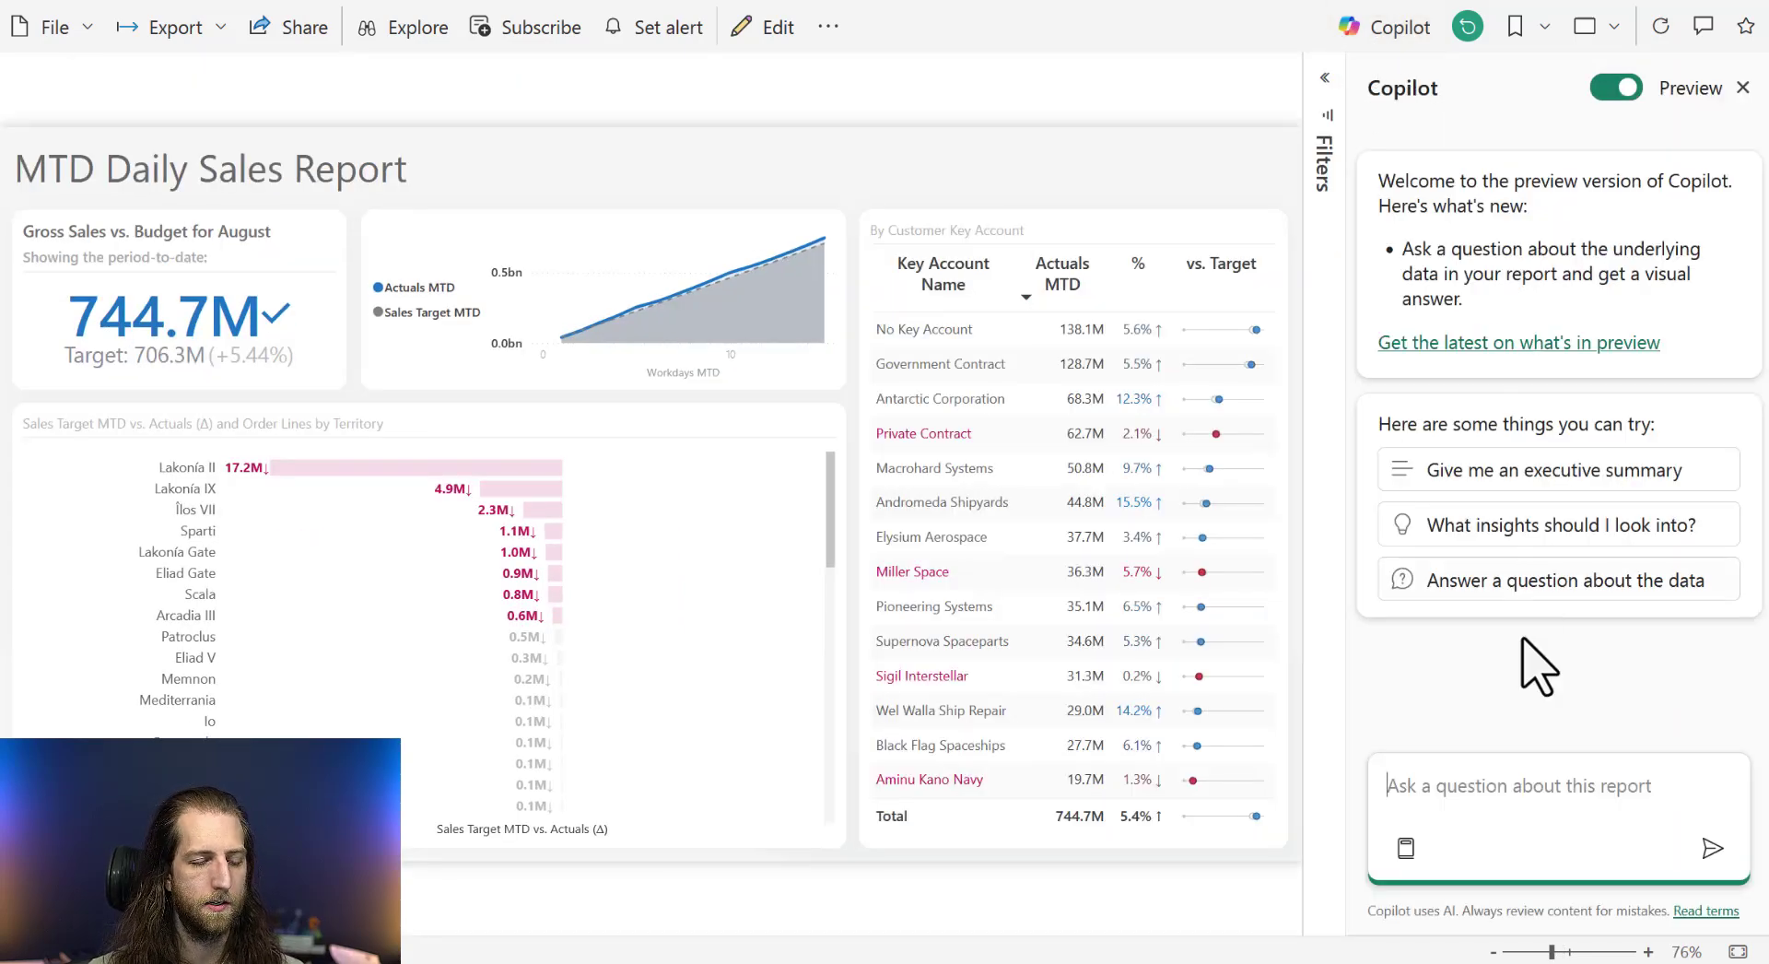
{"action": "left_click", "coordinate": [1523, 774]}
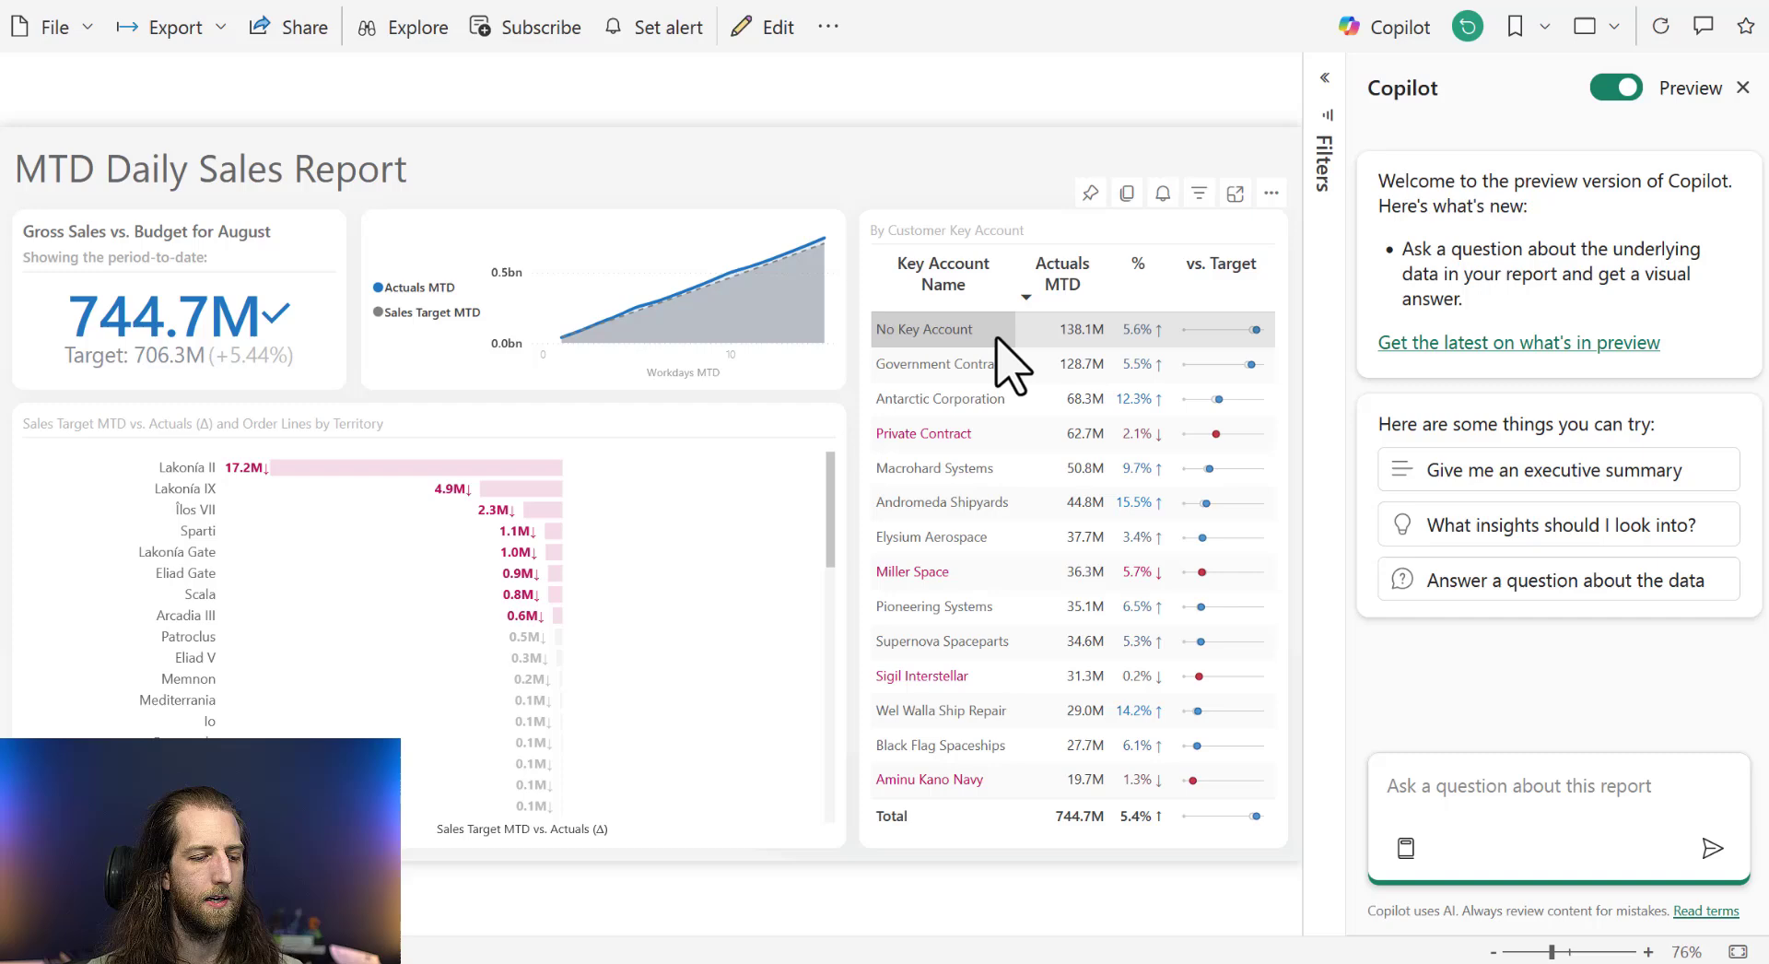
{"action": "left_click", "coordinate": [1042, 151]}
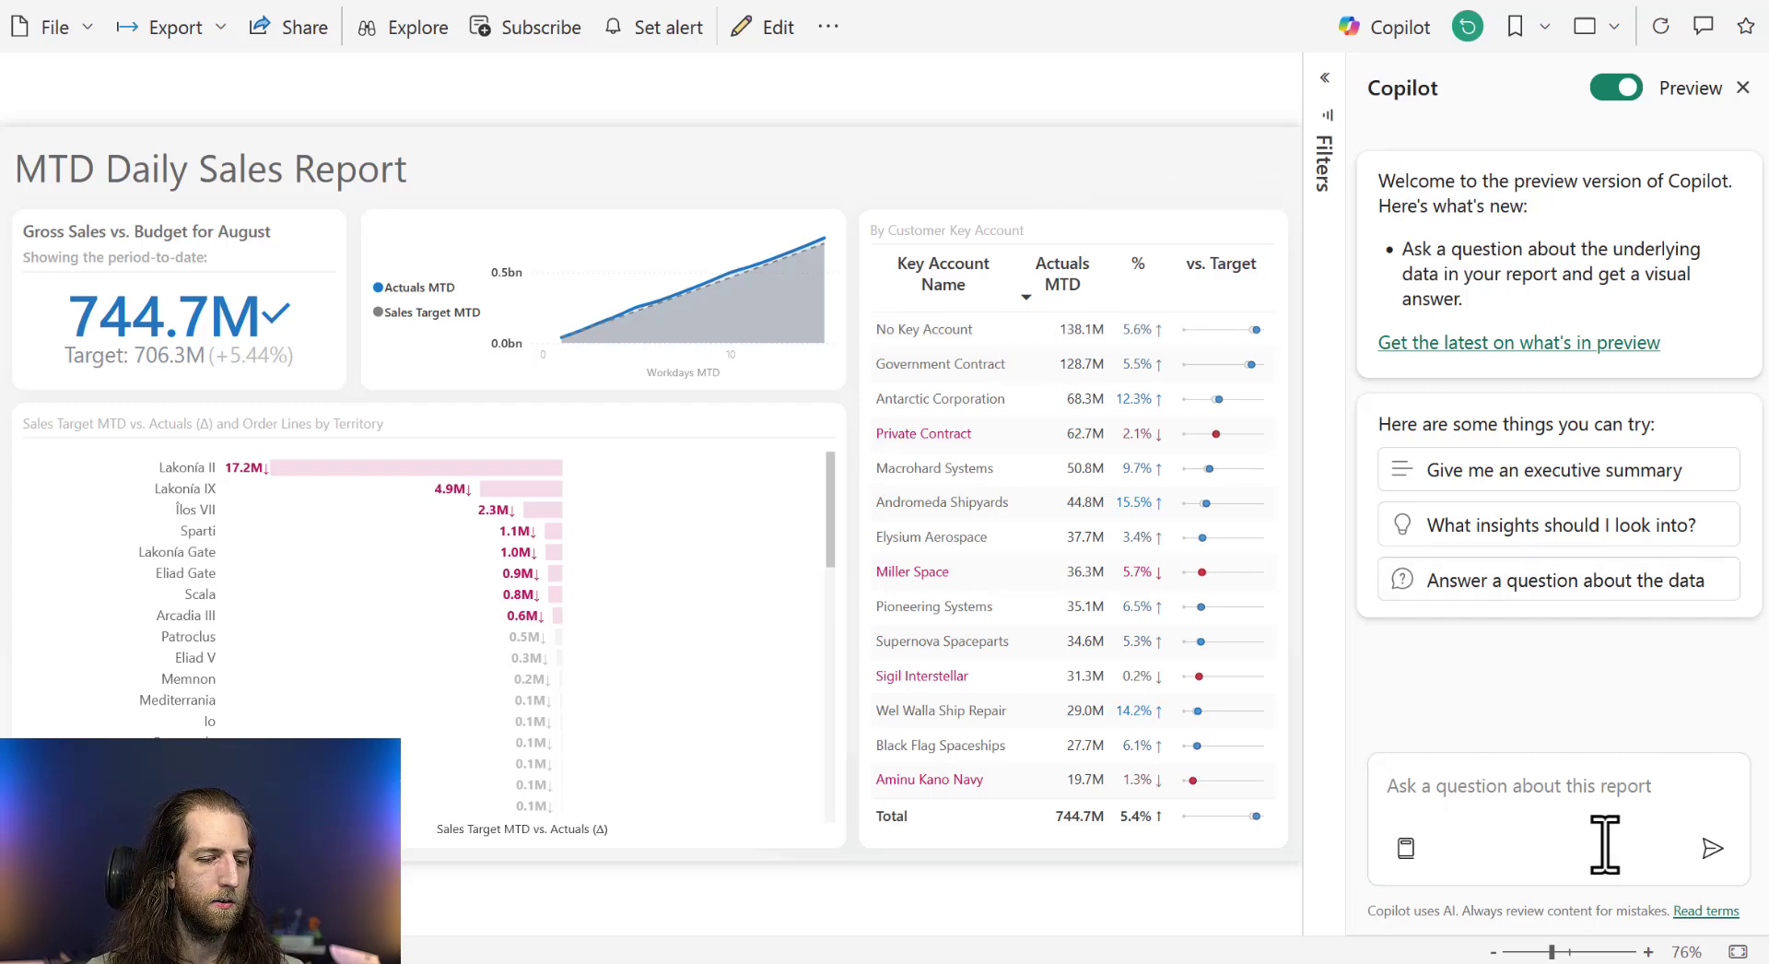
{"action": "left_click", "coordinate": [1605, 802]}
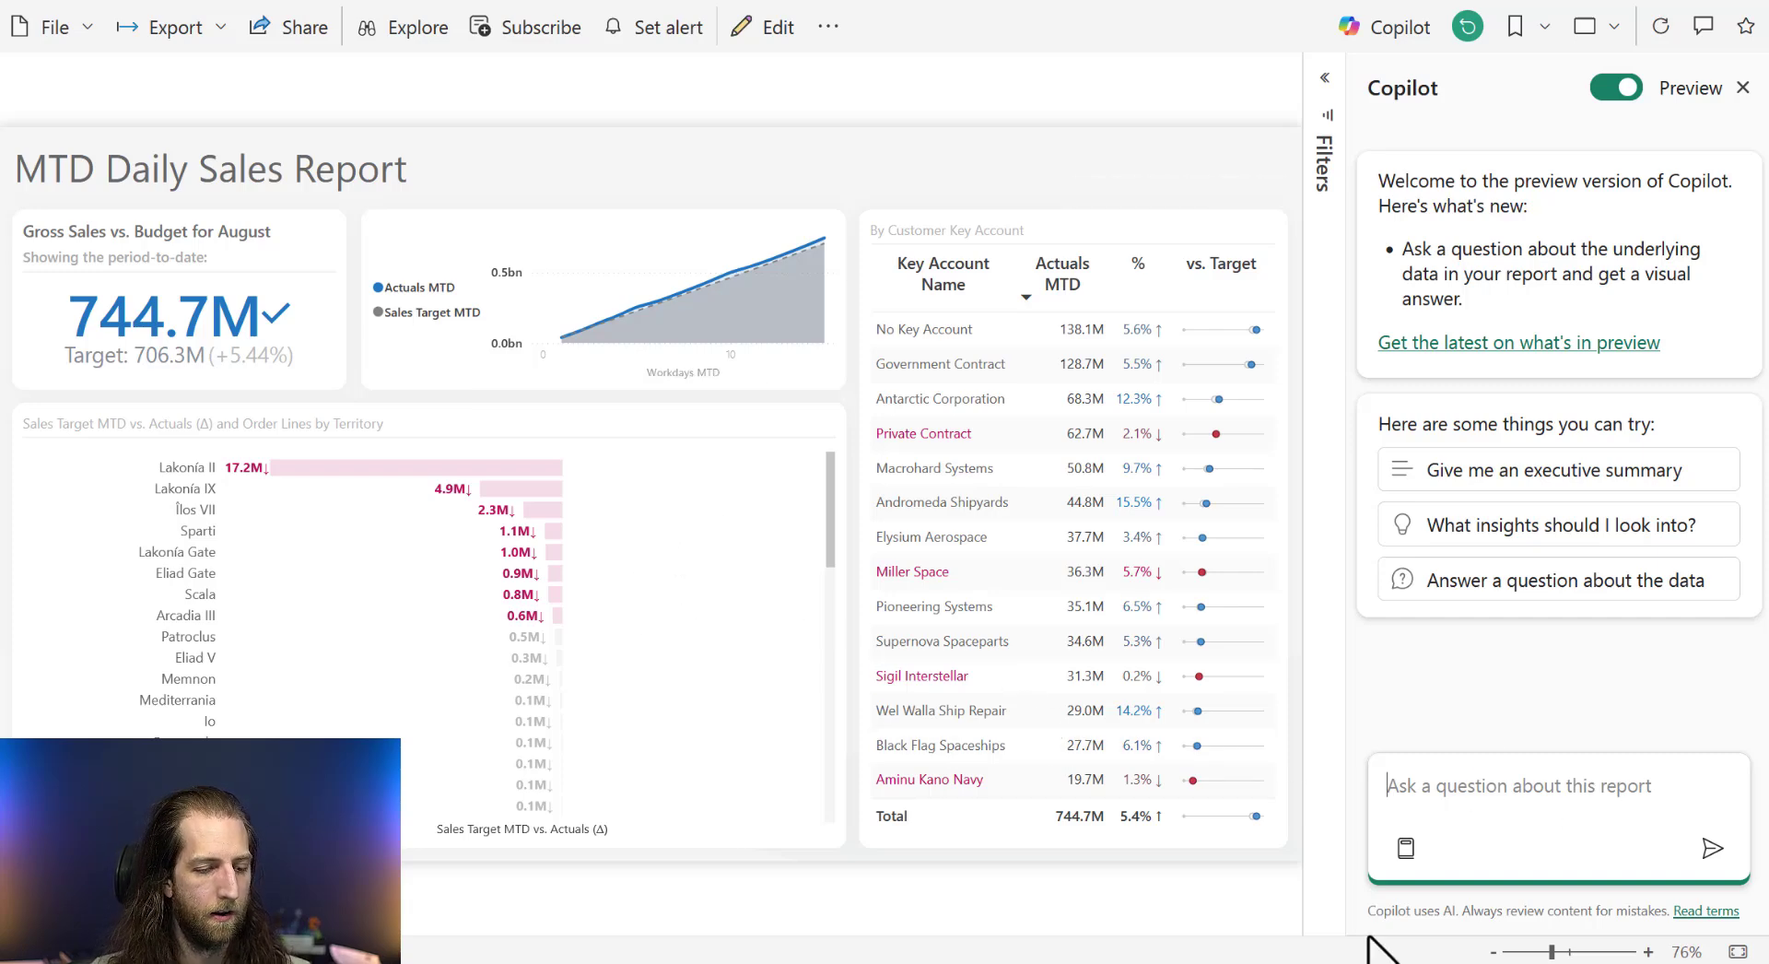
Ask Copilot 'give me a list of all employees'.
{"action": "left_click", "coordinate": [1463, 797]}
{"action": "type", "text": "give me a list of all employees"}
{"action": "key", "text": "Return"}
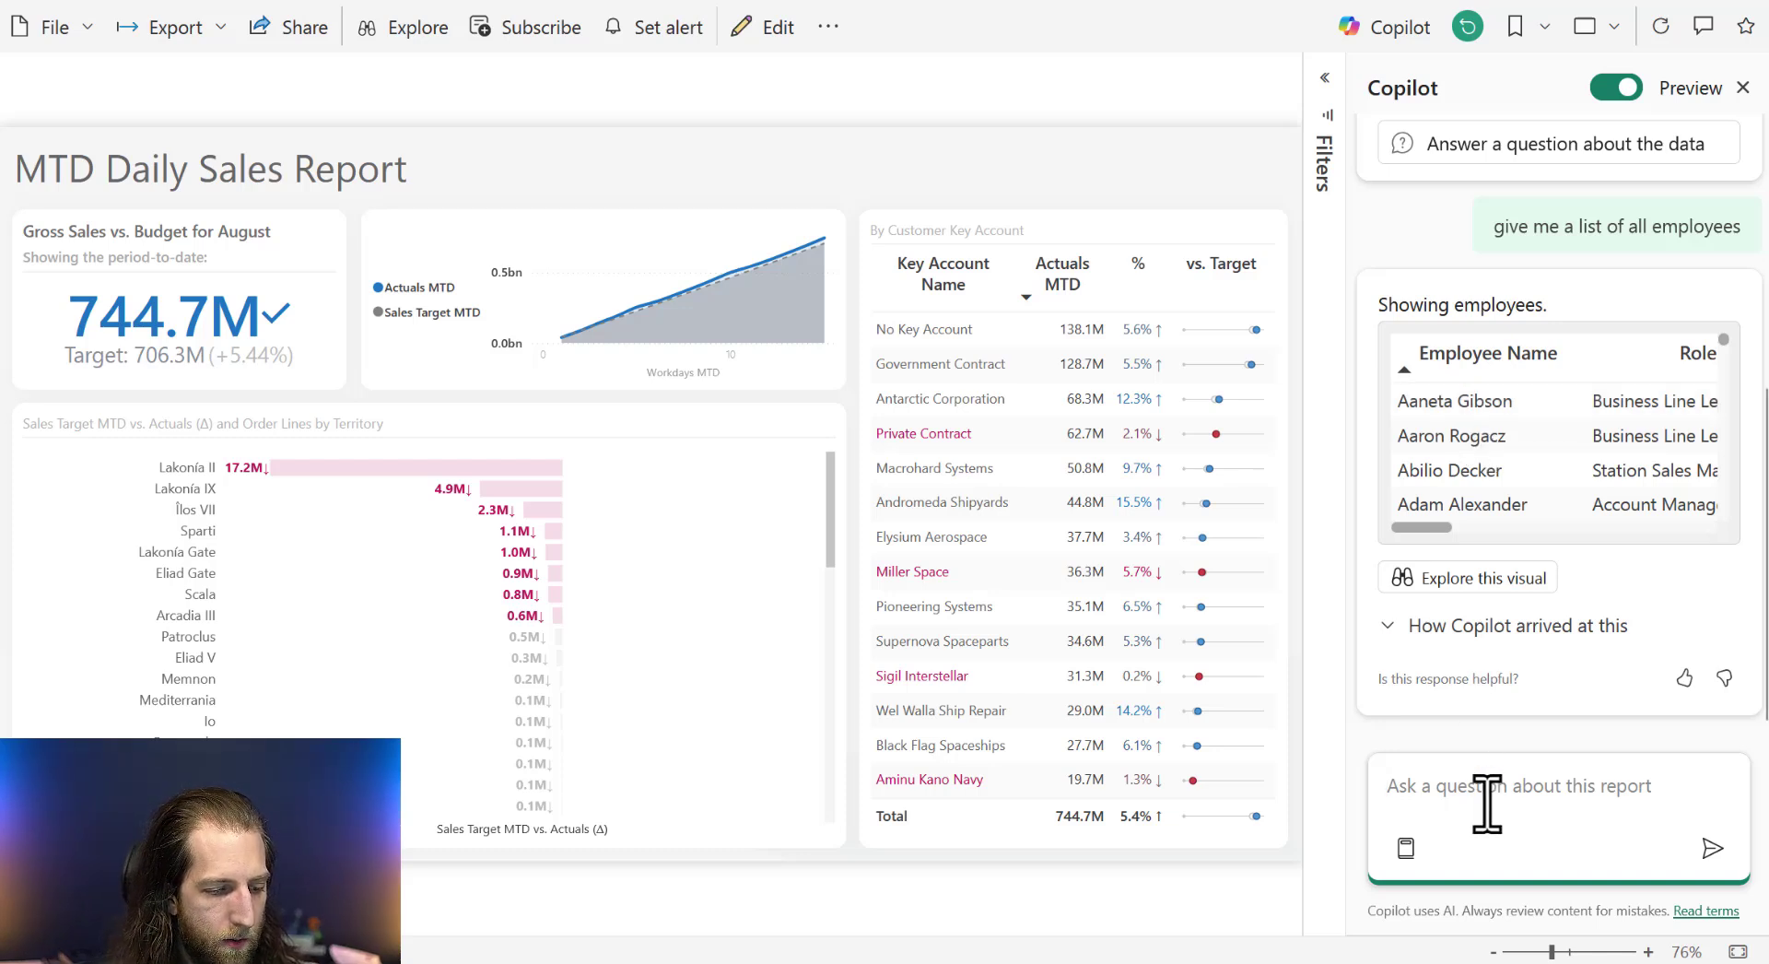
Ask Copilot for the salary of the first employee in the list, by name.
{"action": "type", "text": "What is a"}
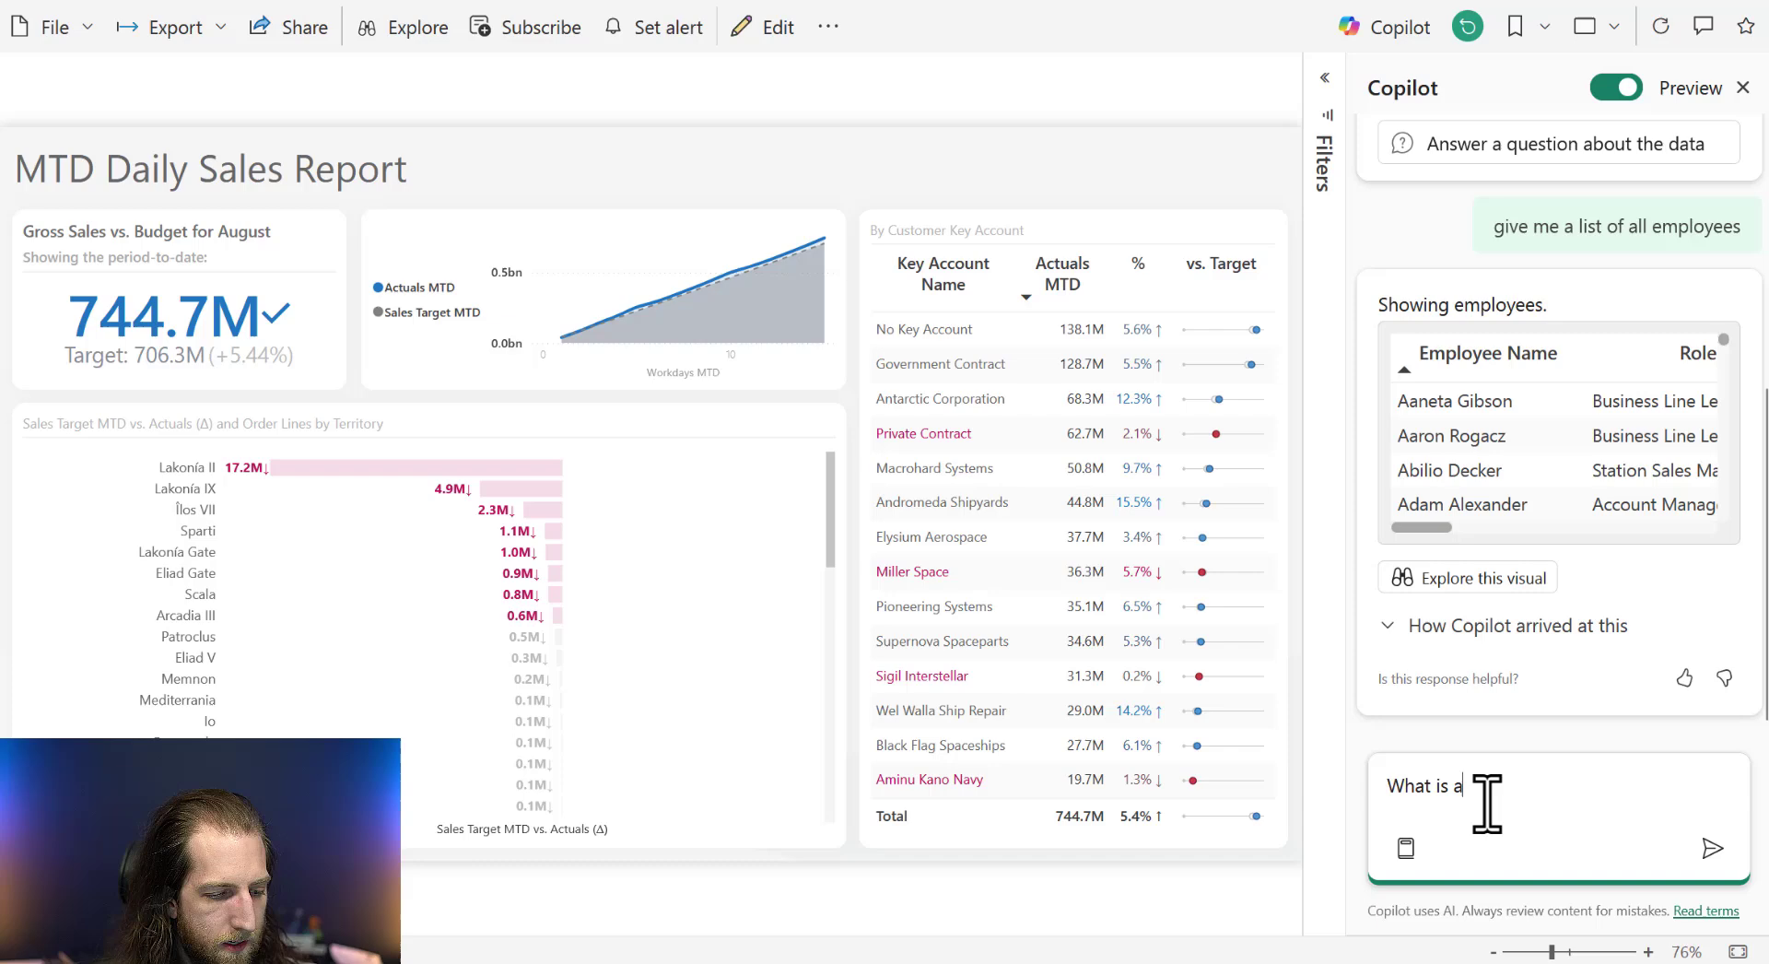
{"action": "type", "text": "aneta gibson"}
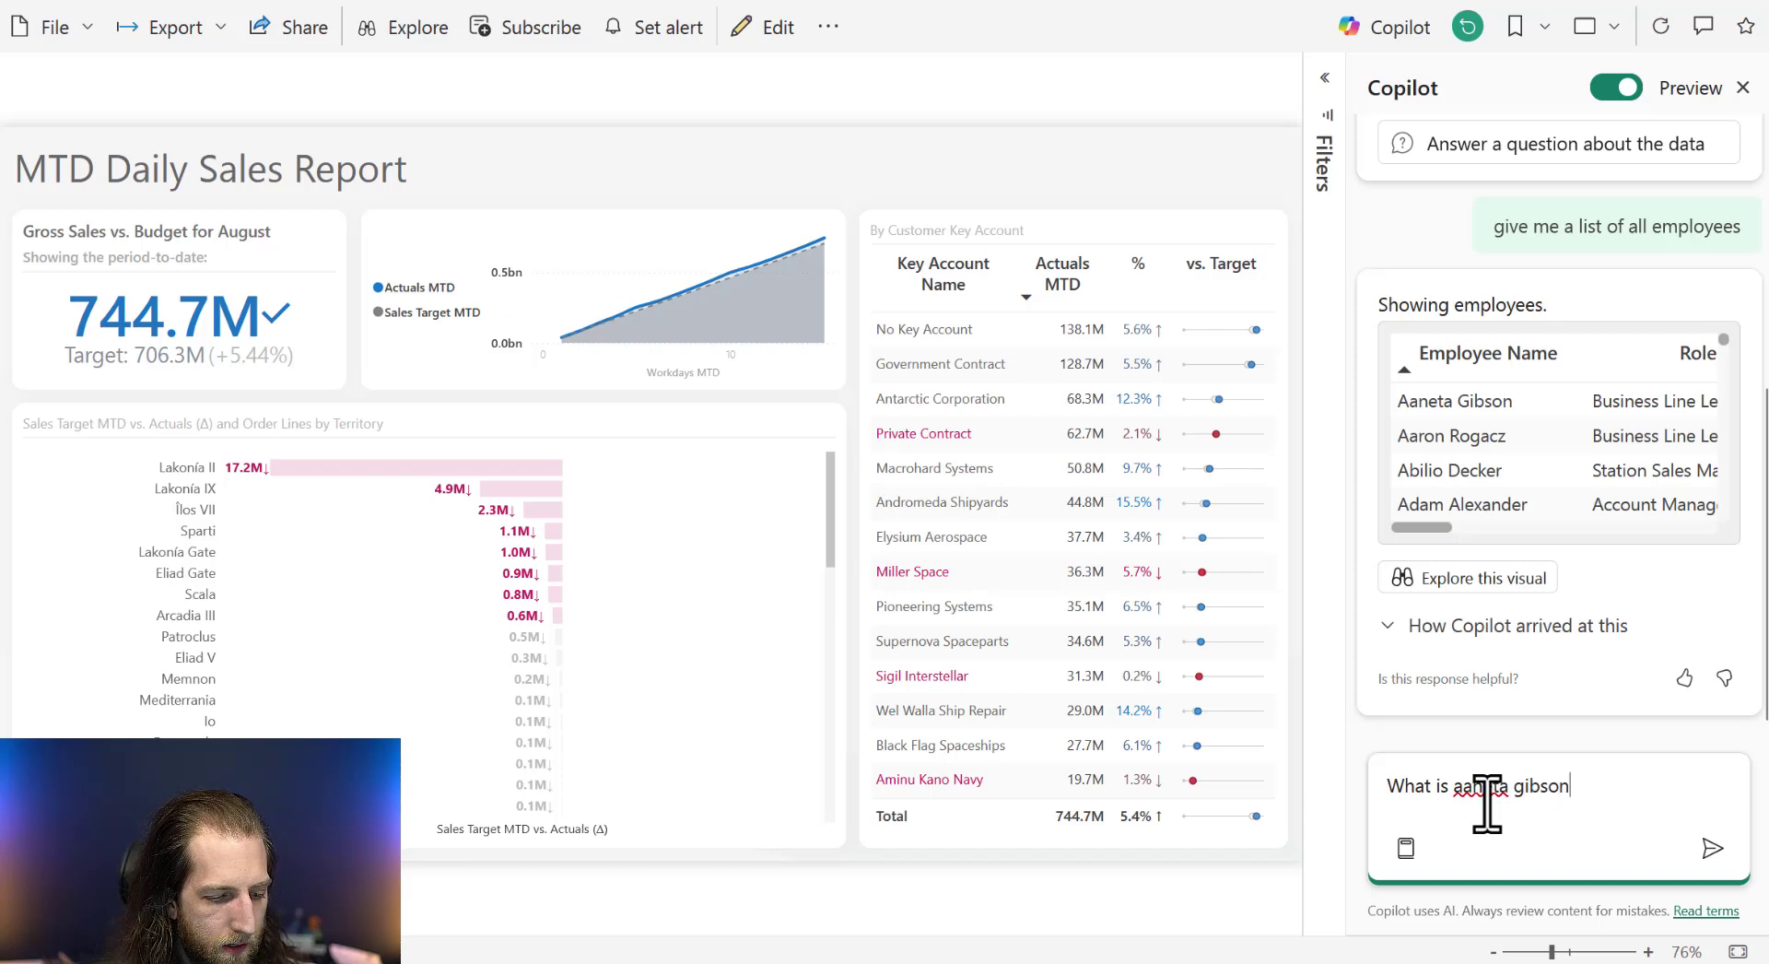
{"action": "type", "text": "'s salary"}
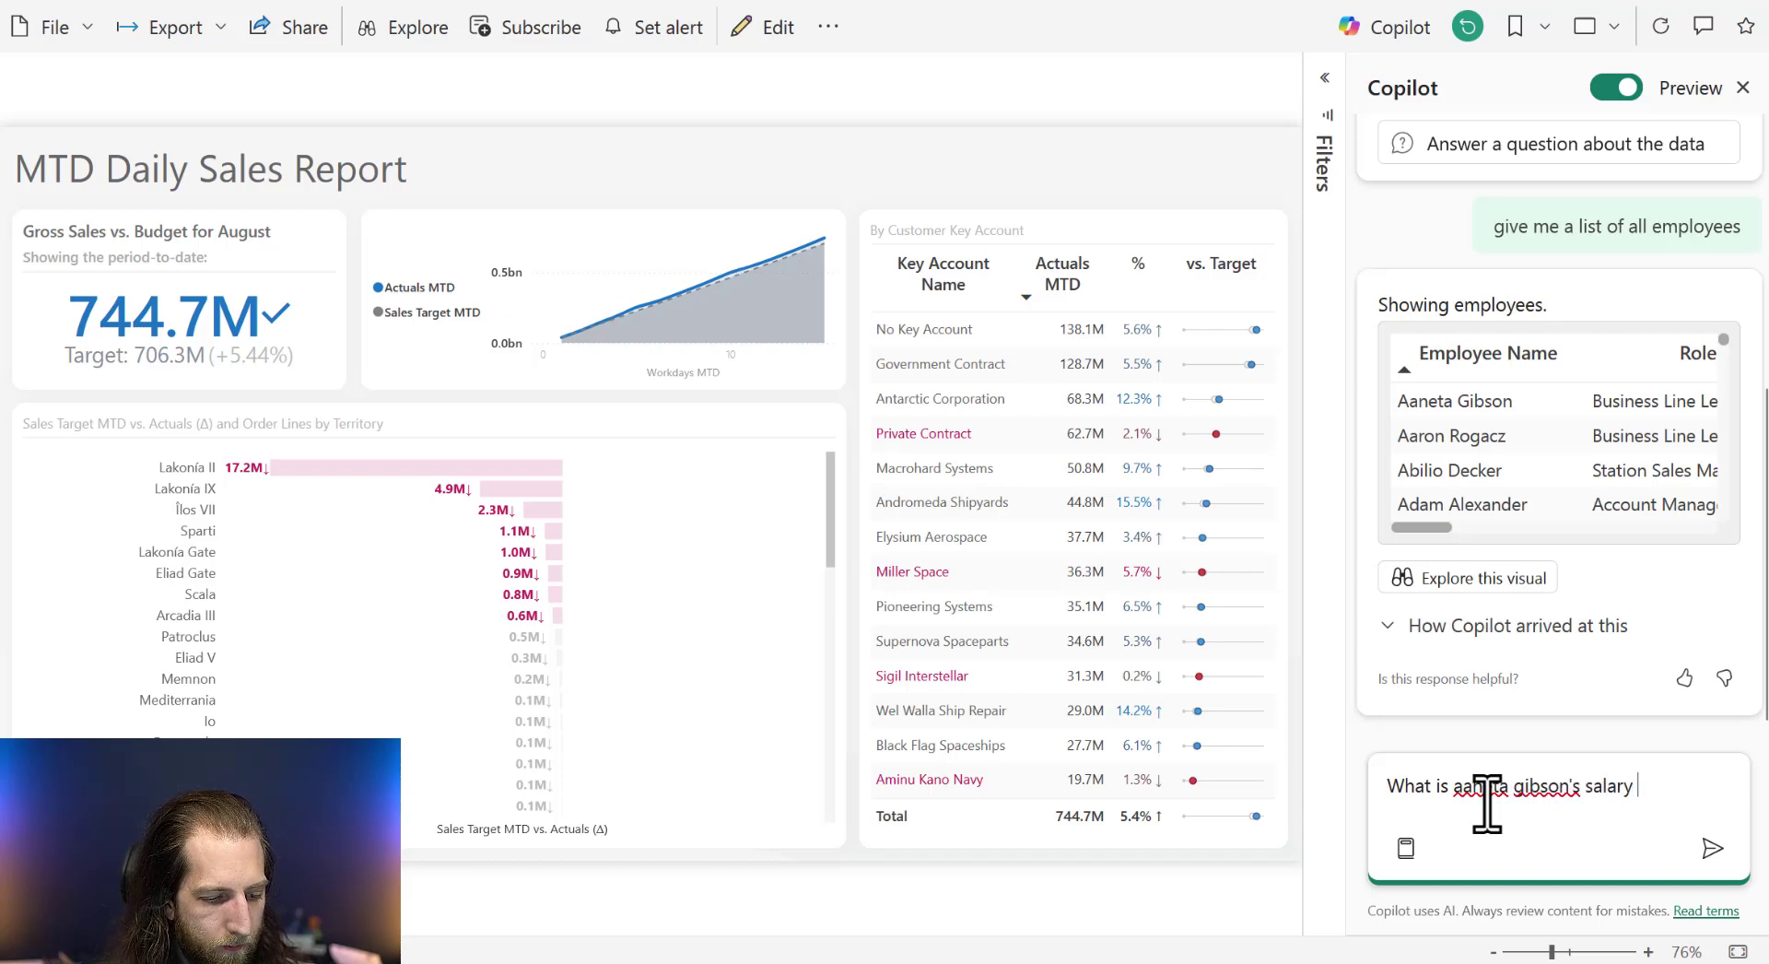
{"action": "key", "text": "Return"}
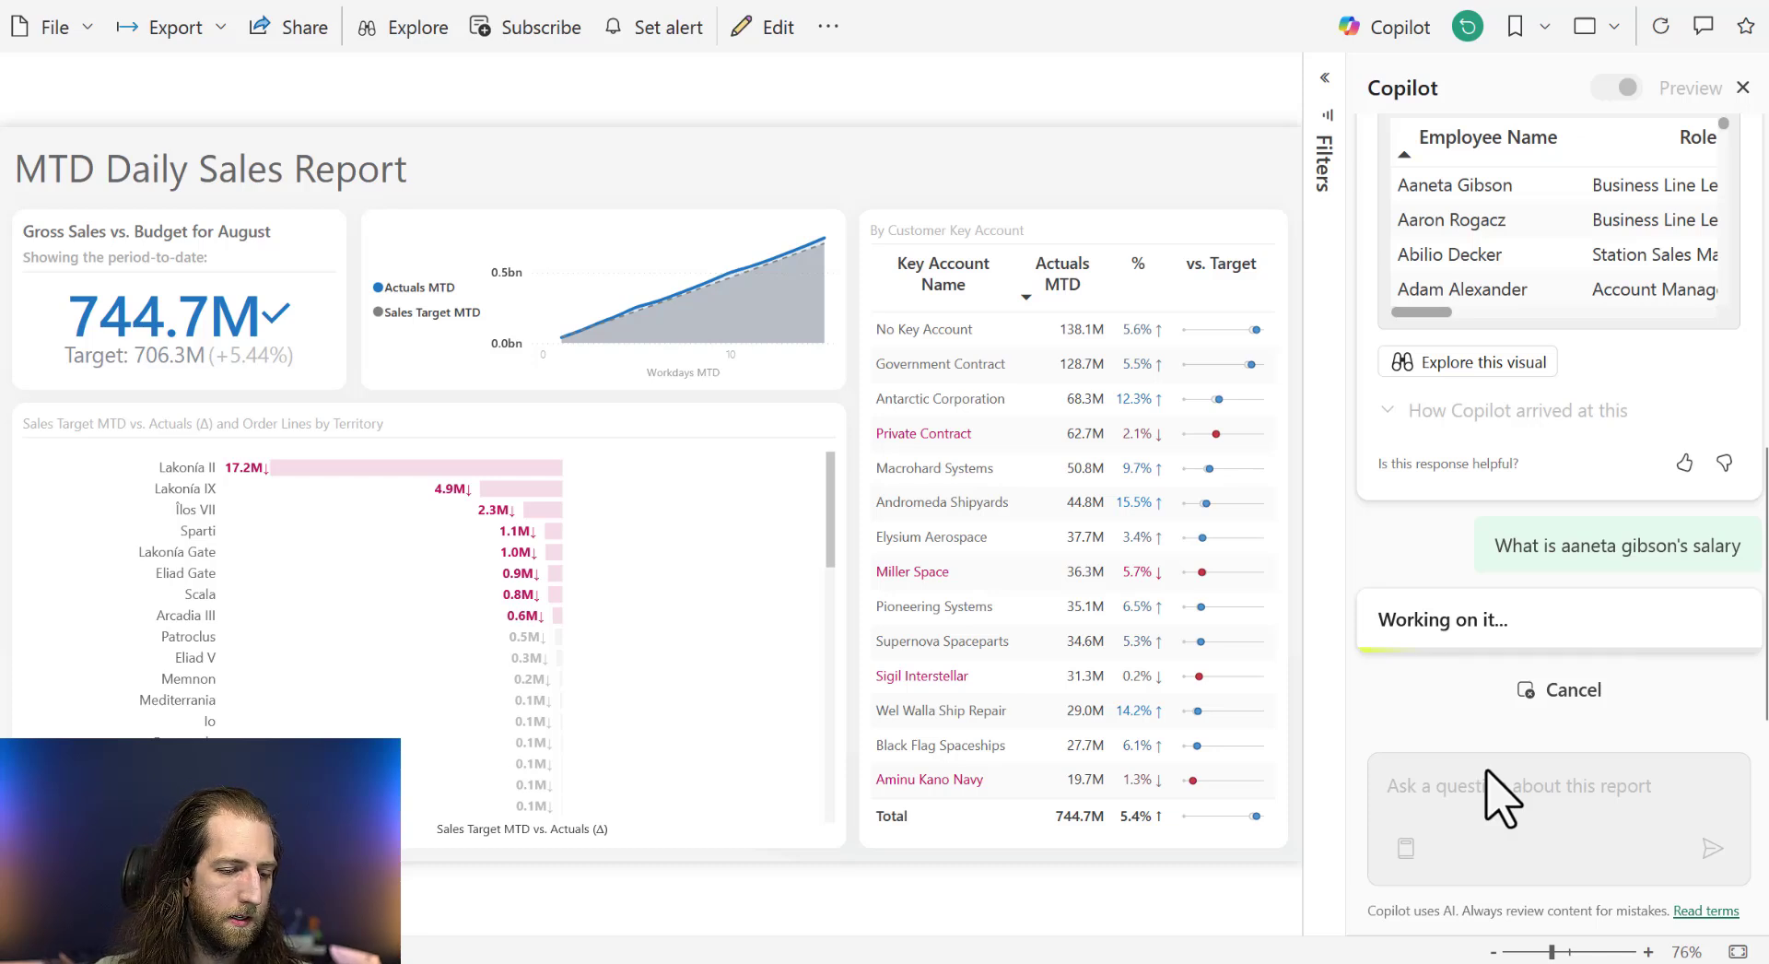